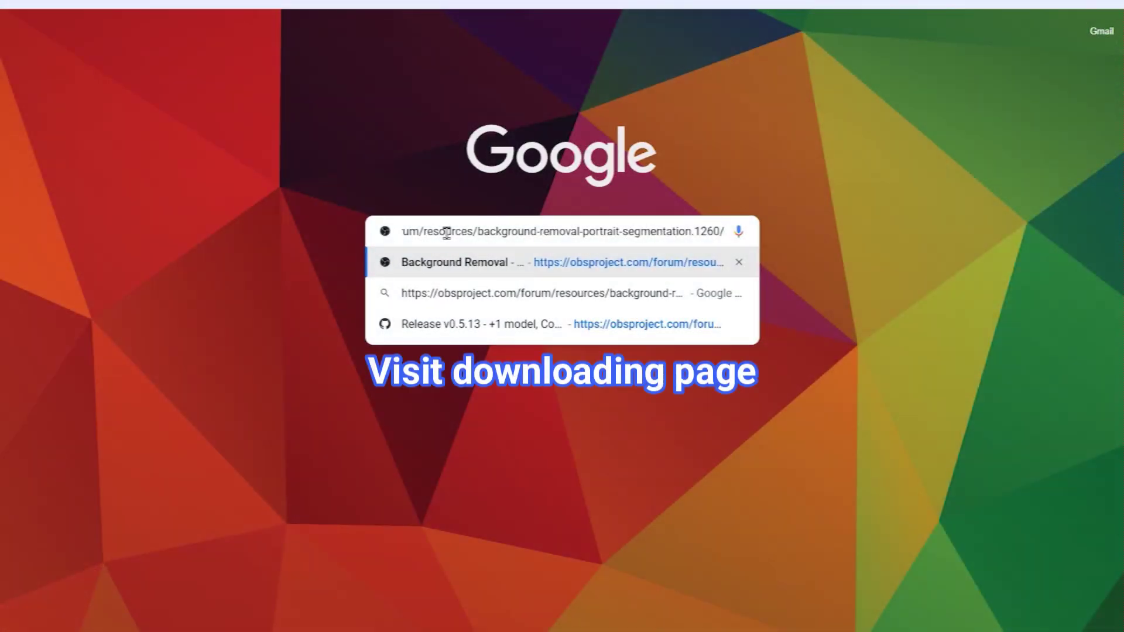
# Open the Background Removal v0.5.13 GitHub release page and scroll down to its Assets list.
pyautogui.press('Return')
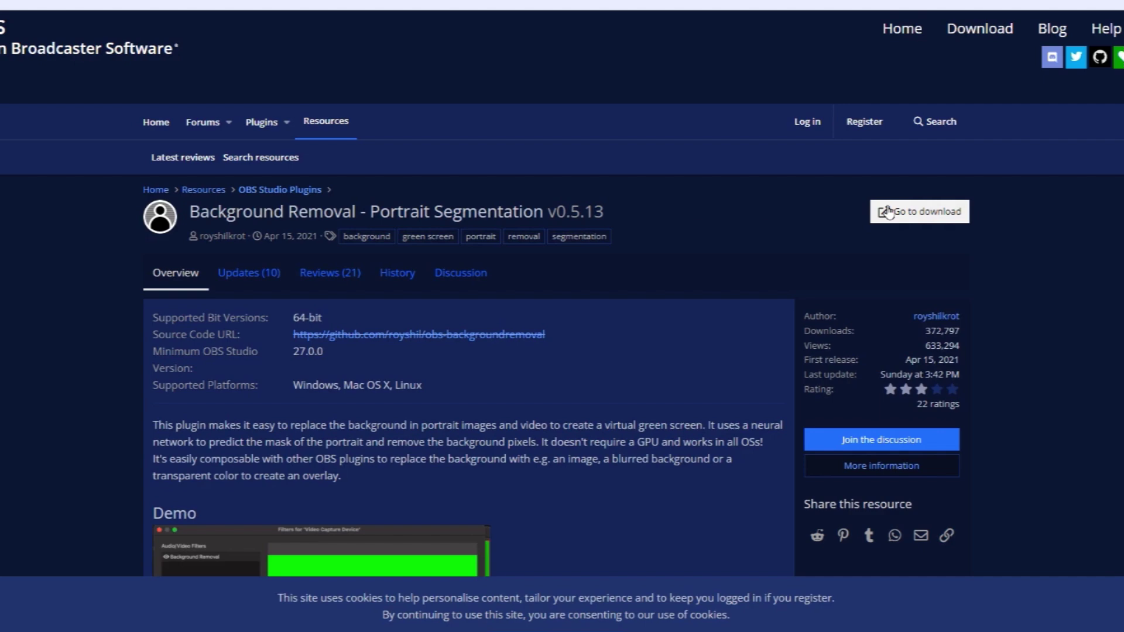
pyautogui.click(934, 224)
pyautogui.scroll(-5, 919, 240)
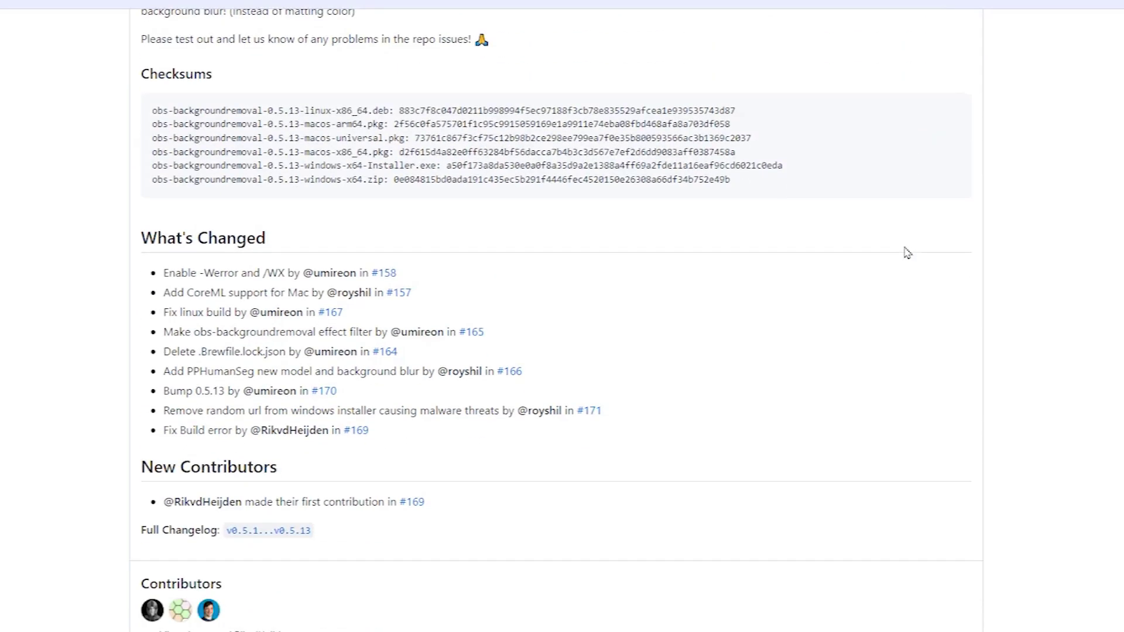
pyautogui.scroll(-6, 907, 253)
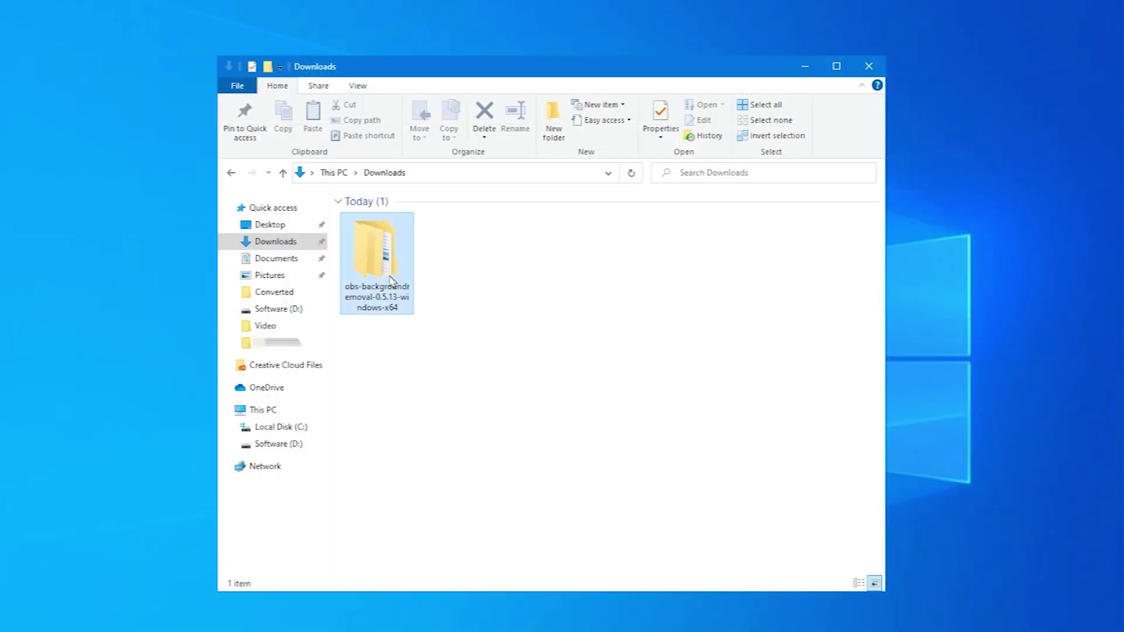
# Select the extracted plugin's data and obs-plugins folders, then browse to D:\Program Files (x86)\obs-studio.
pyautogui.doubleClick(376, 257)
pyautogui.hotkey('ctrl', 'a')
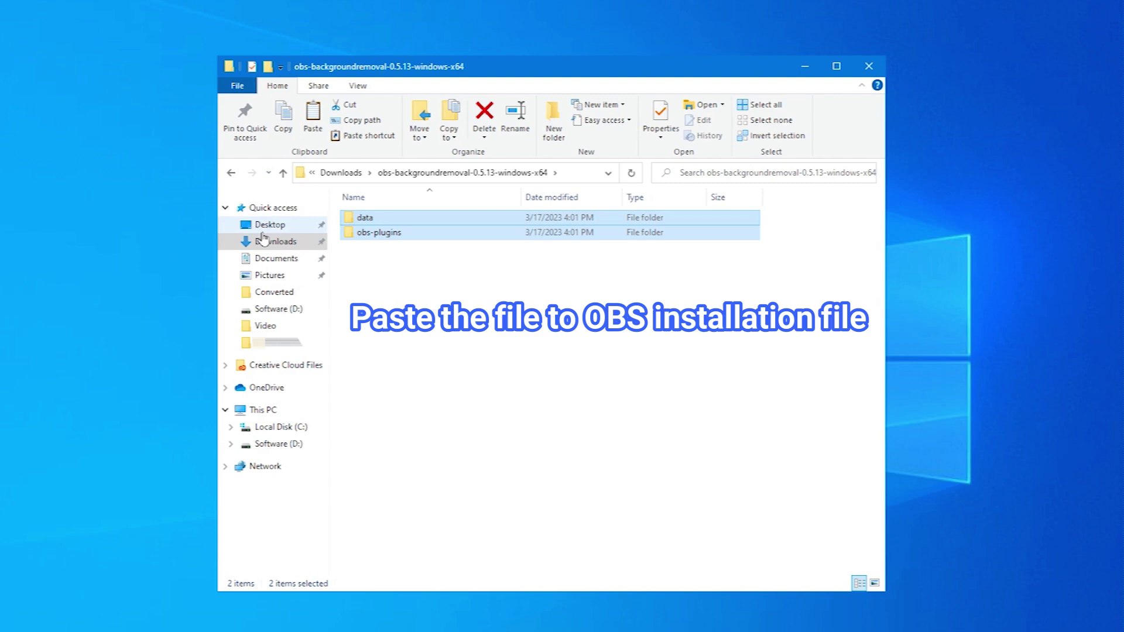
pyautogui.click(277, 426)
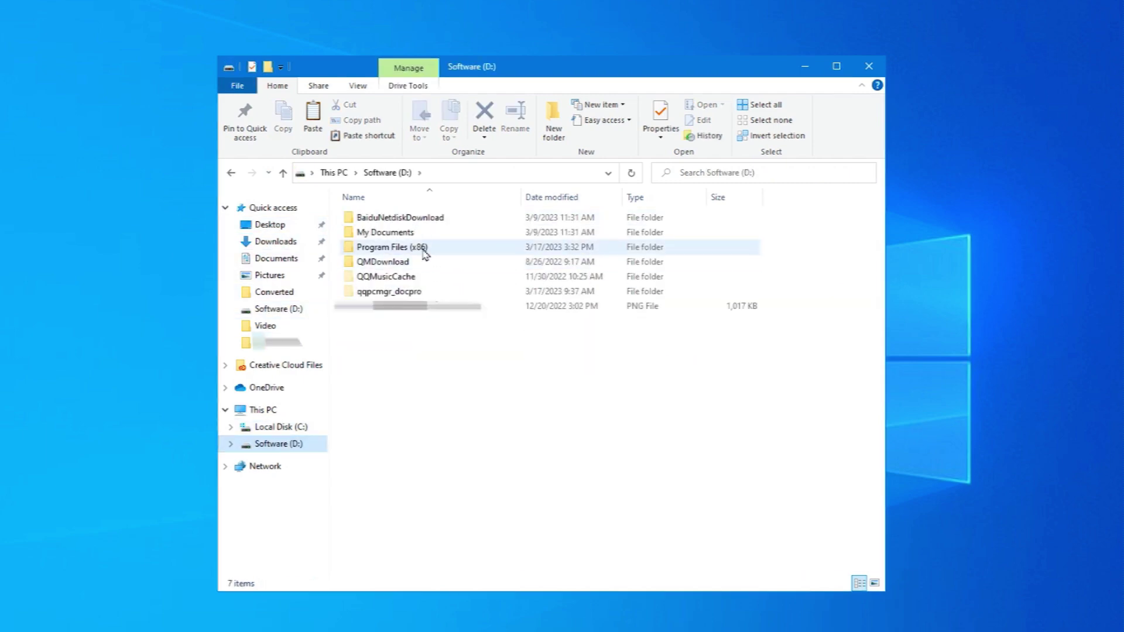
pyautogui.doubleClick(421, 251)
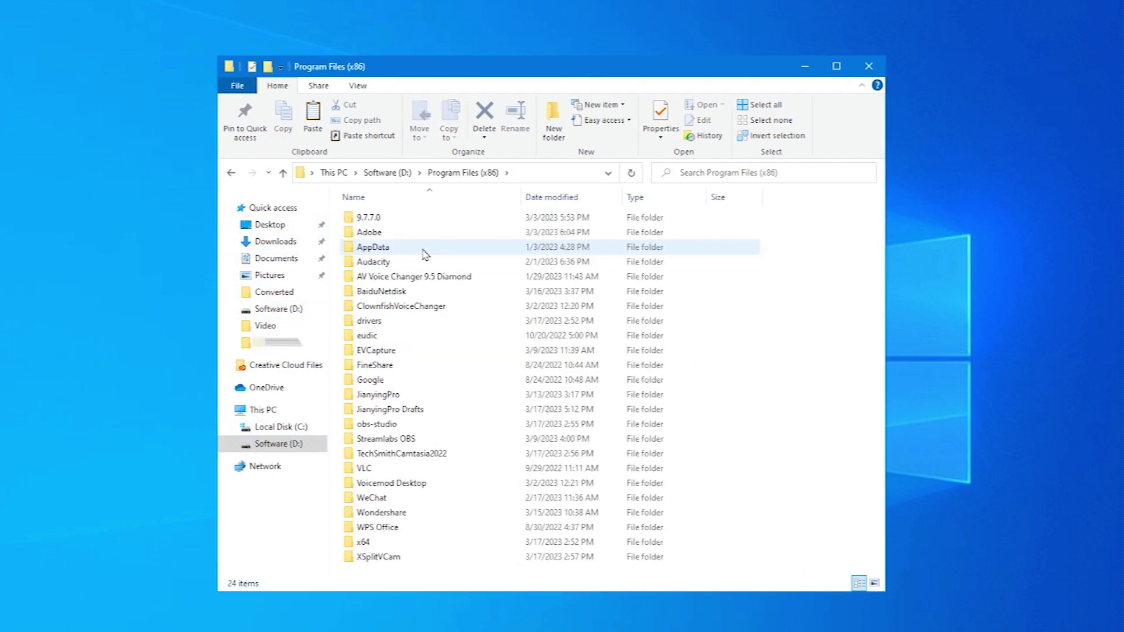
pyautogui.doubleClick(419, 428)
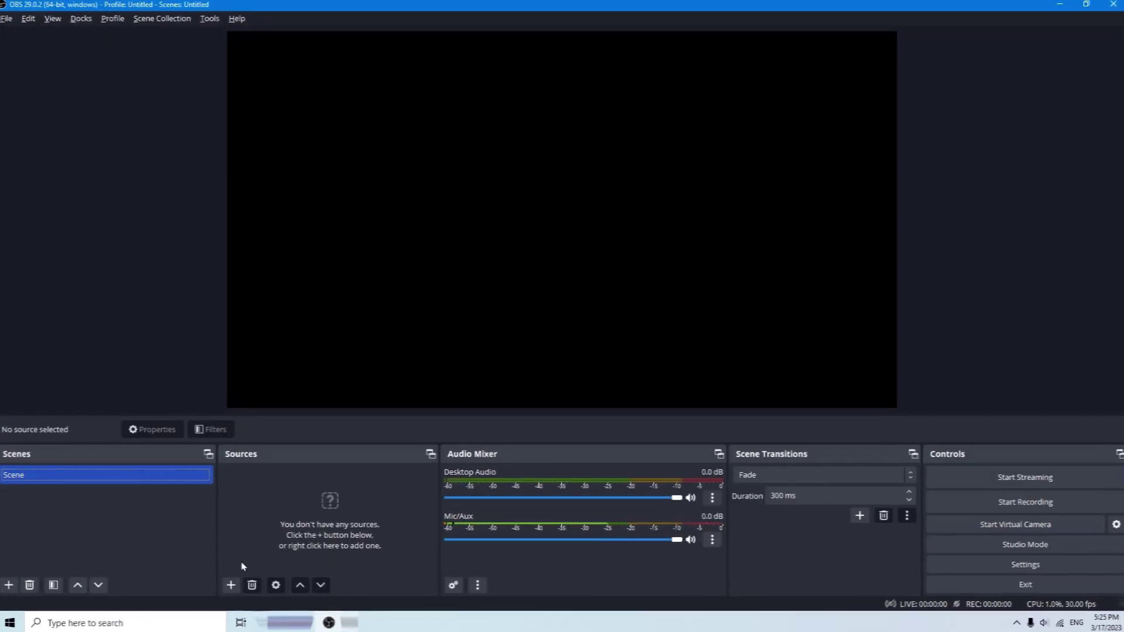
# Add a Video Capture Device source using the FHD Camera as its device.
pyautogui.click(228, 586)
pyautogui.click(265, 521)
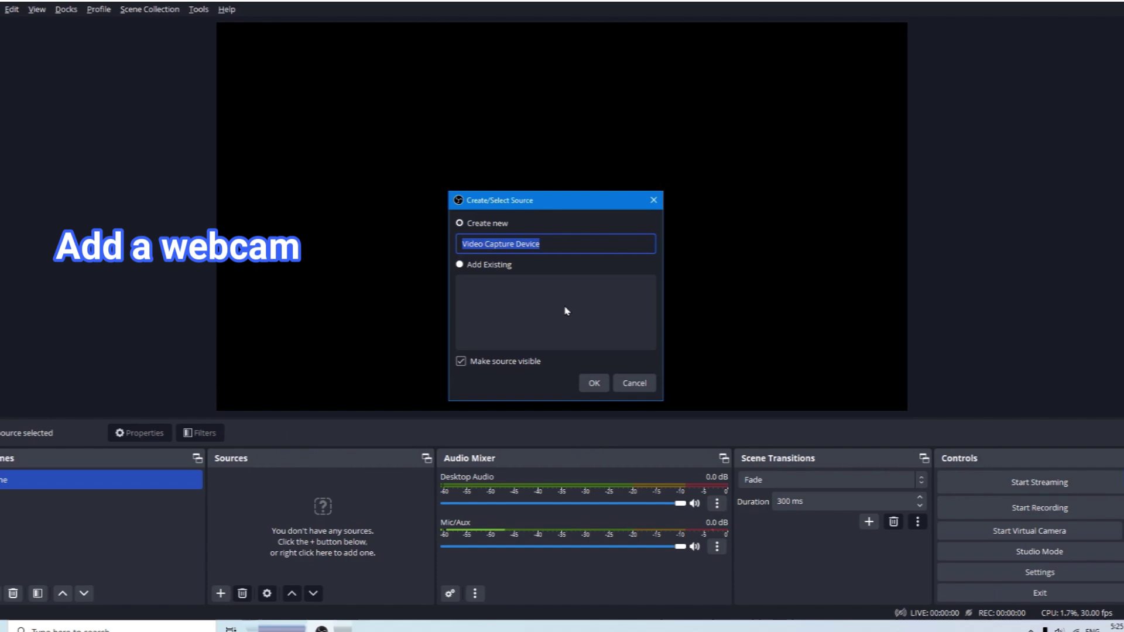
pyautogui.press('Return')
pyautogui.click(549, 312)
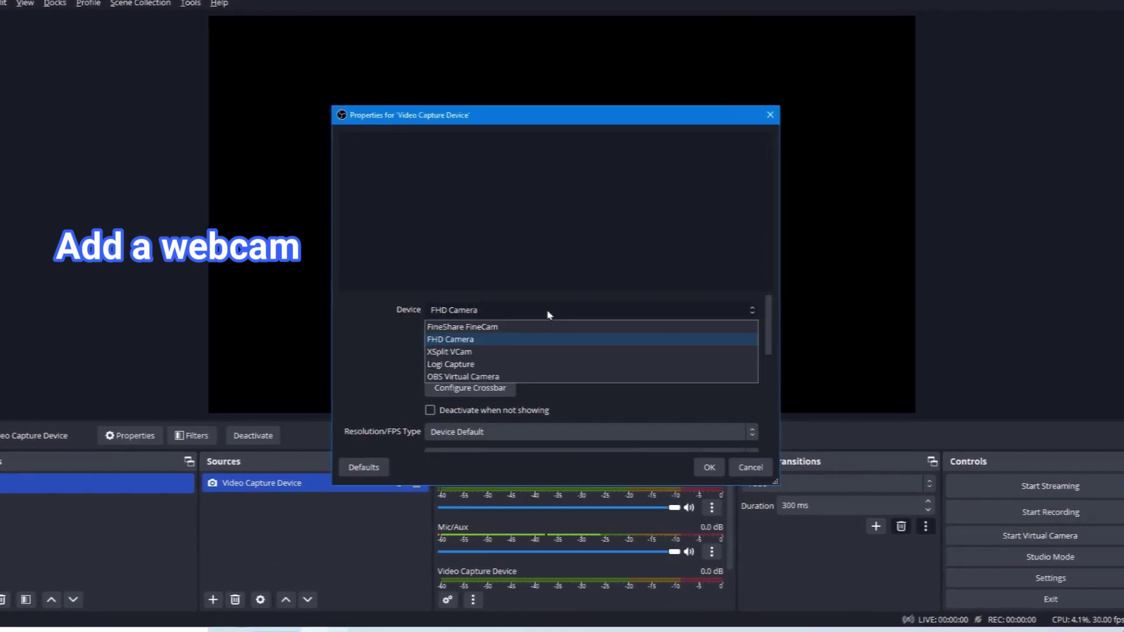
pyautogui.click(528, 339)
pyautogui.click(714, 472)
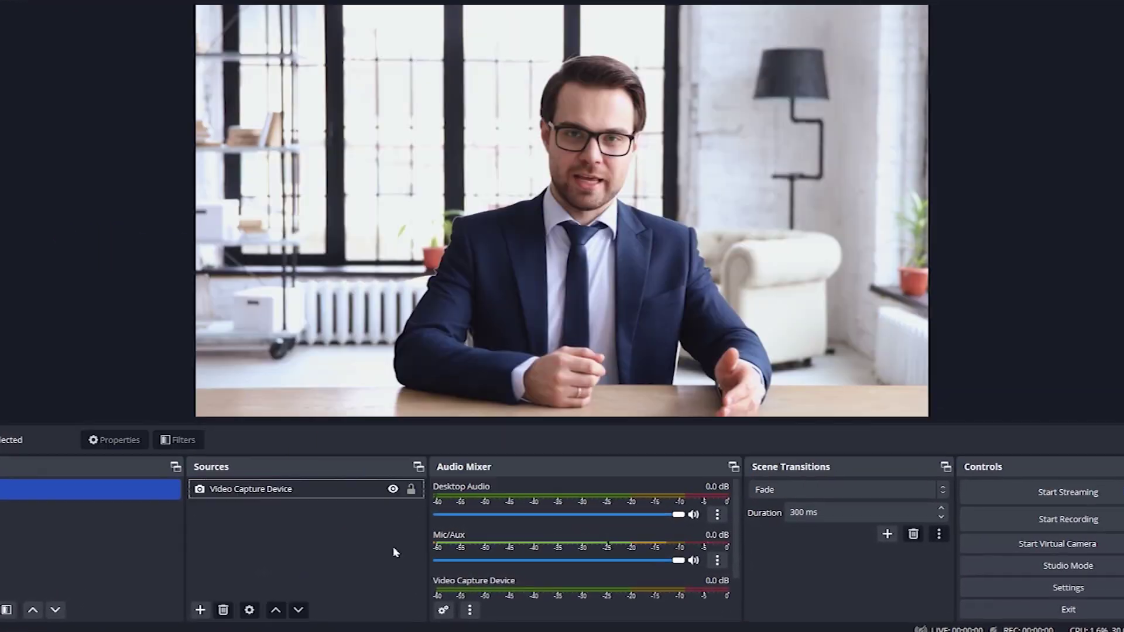
# Add a Background Removal effect filter to the Video Capture Device source.
pyautogui.rightClick(269, 505)
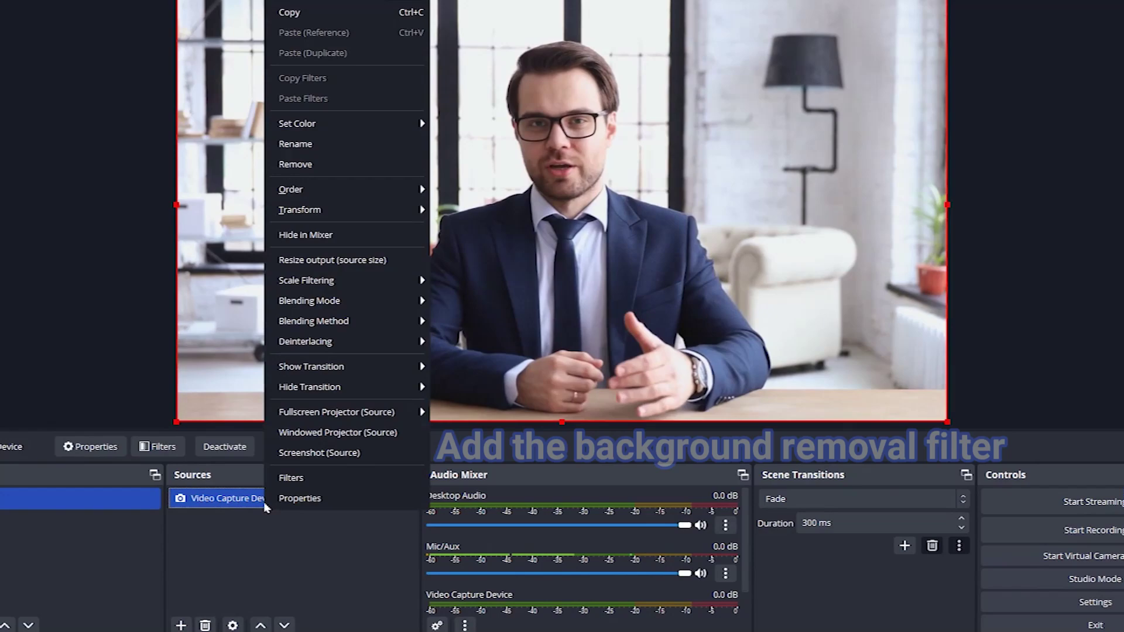
pyautogui.click(304, 477)
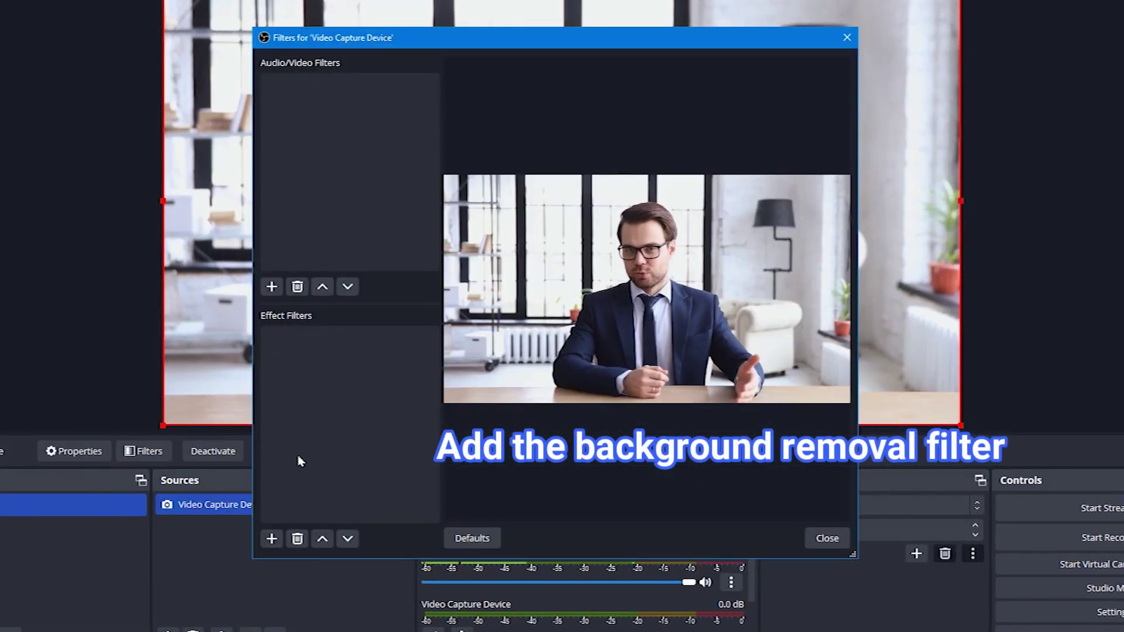
pyautogui.click(275, 540)
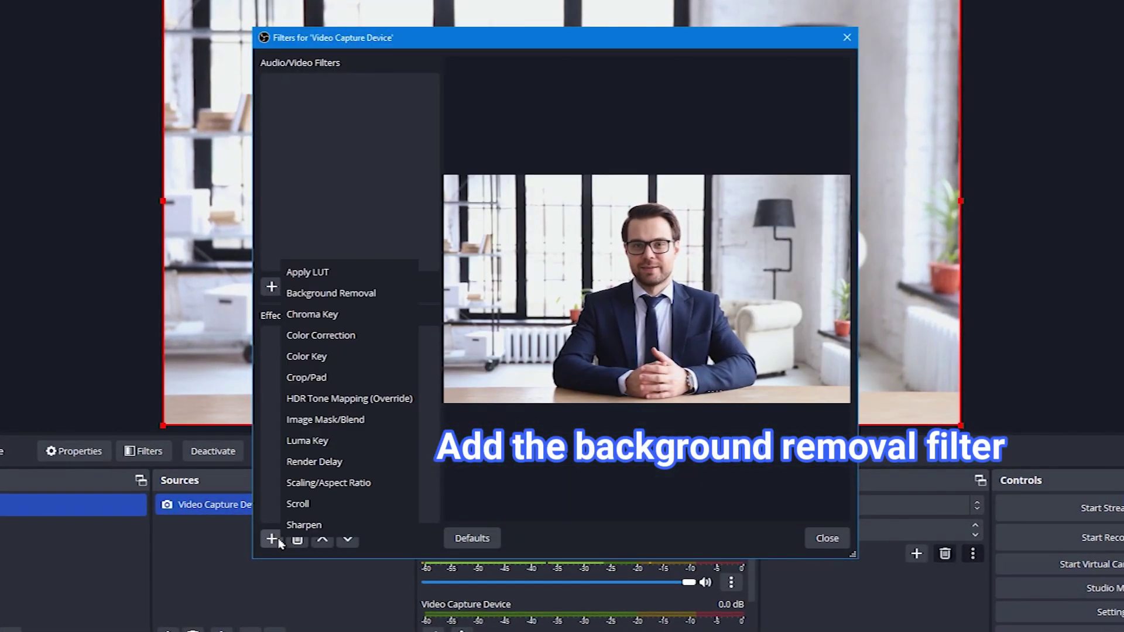
pyautogui.click(351, 299)
pyautogui.click(533, 321)
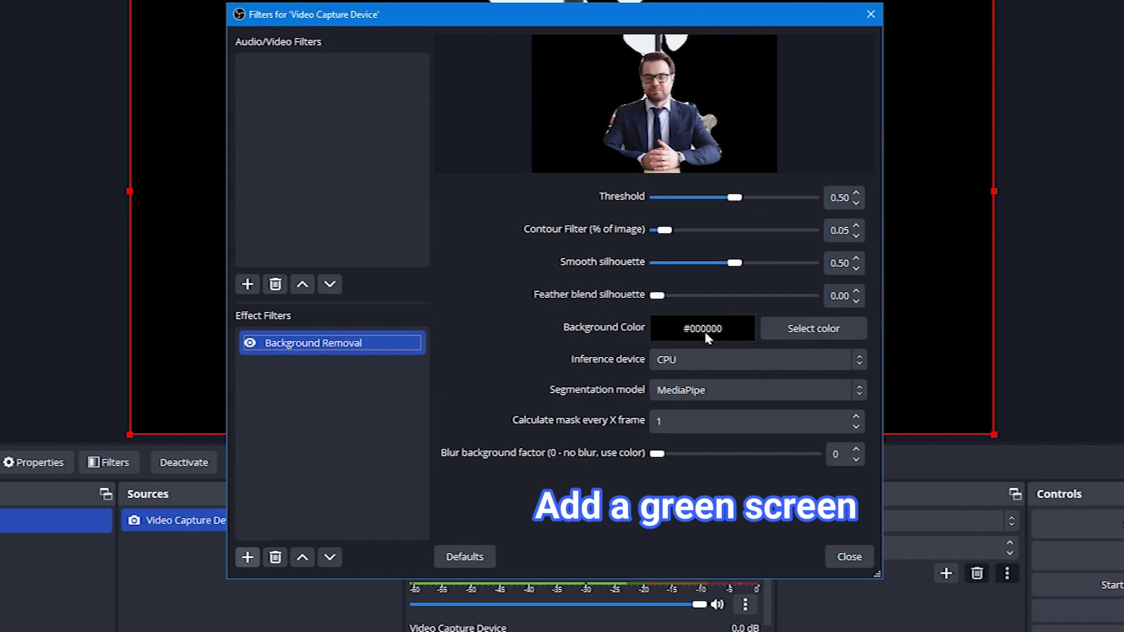
# Set the background colour to #00ff00, feather blend to 0.20, and use the Robust Video Matting model.
pyautogui.click(818, 330)
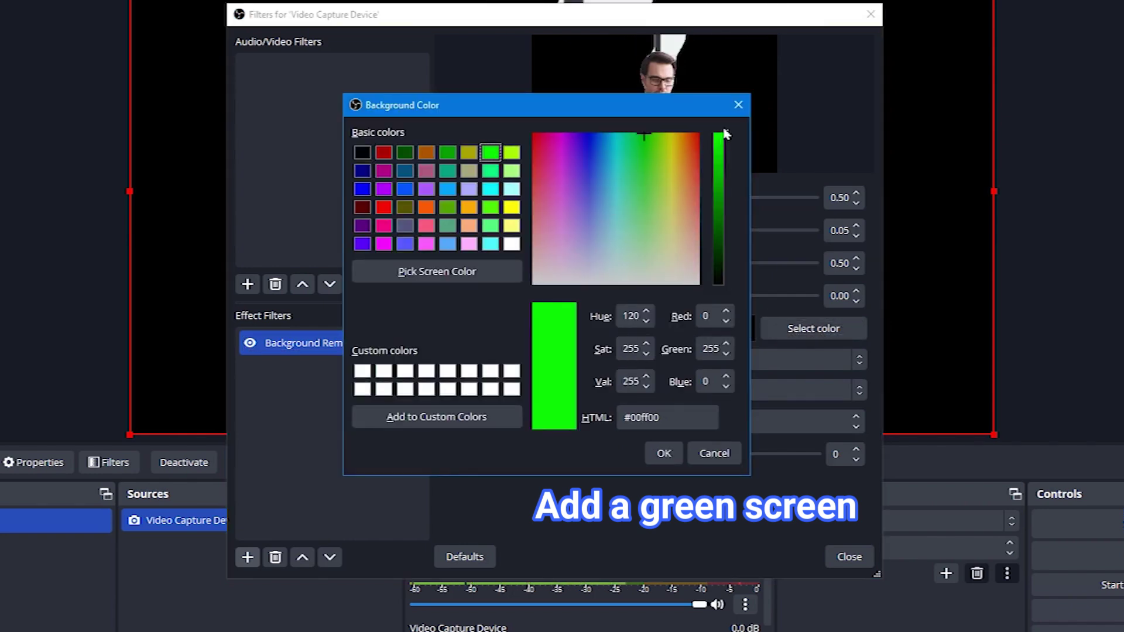
pyautogui.click(670, 461)
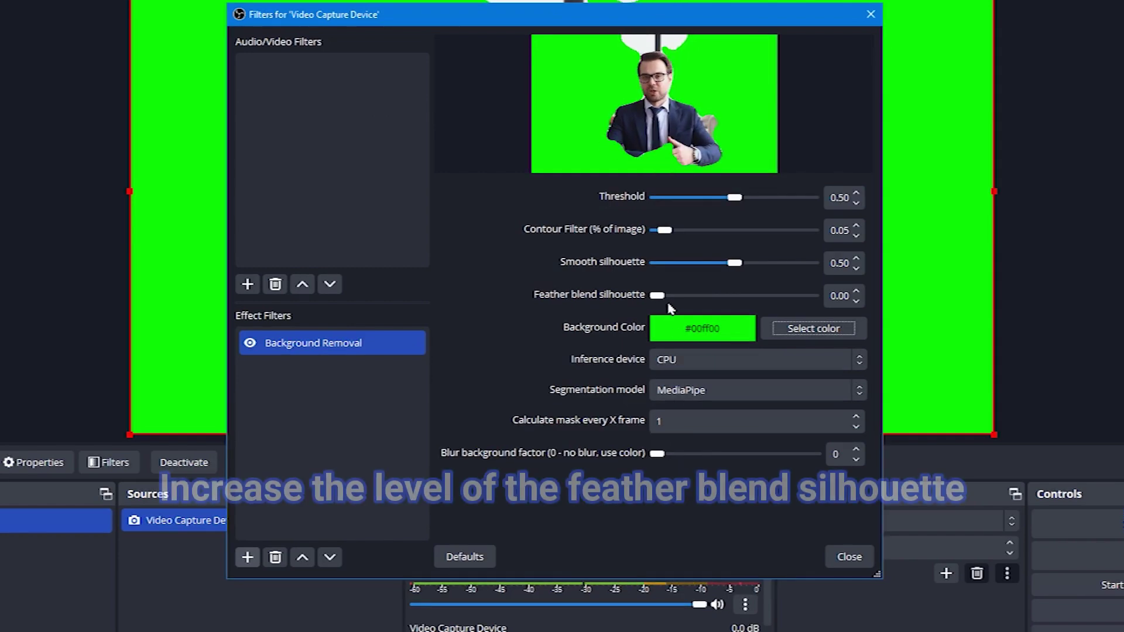
pyautogui.moveTo(665, 298); pyautogui.dragTo(670, 300)
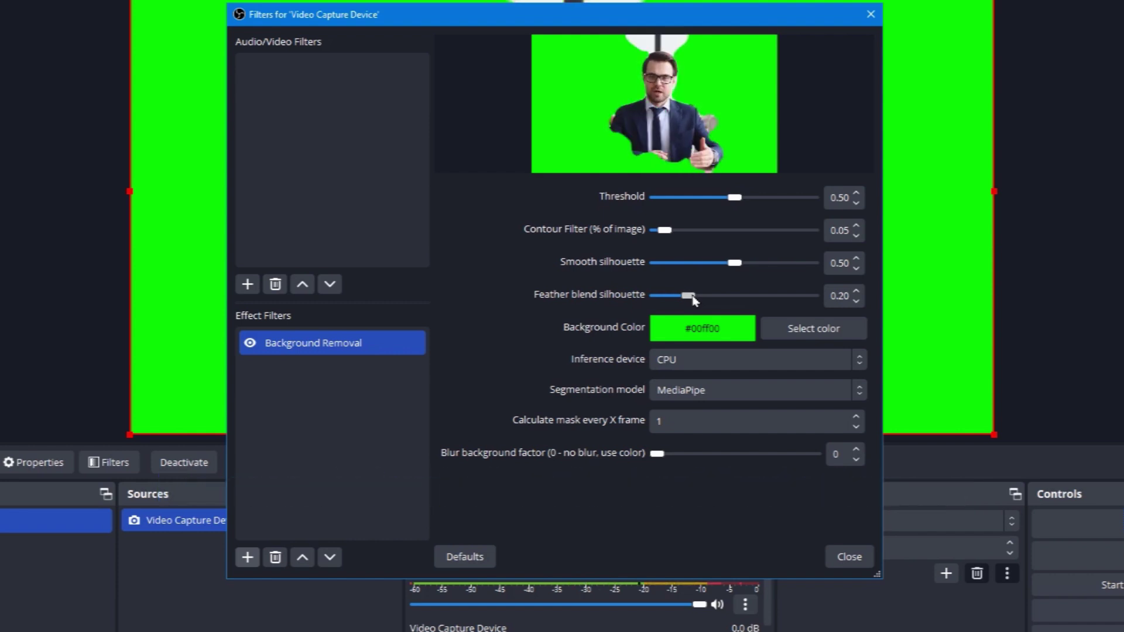
pyautogui.click(682, 392)
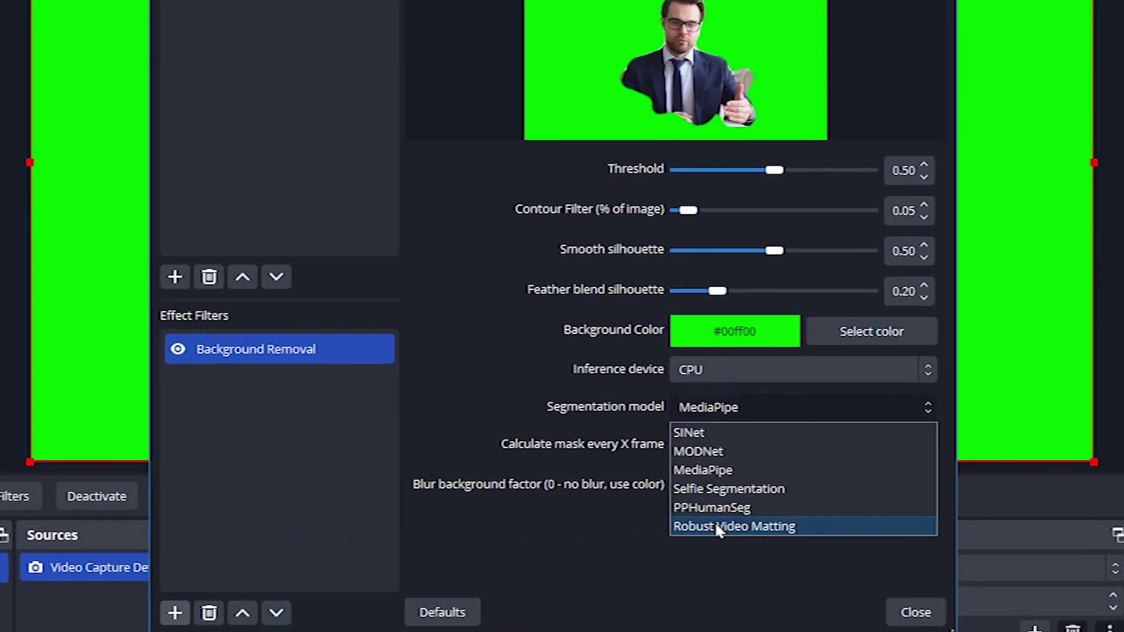
pyautogui.click(716, 525)
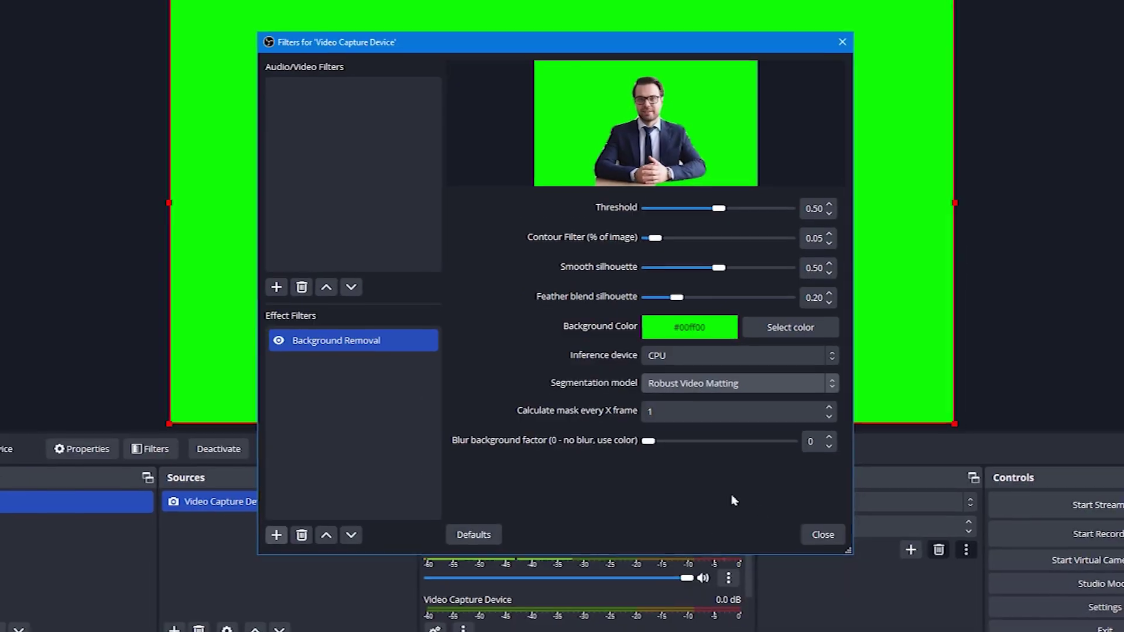
pyautogui.click(823, 535)
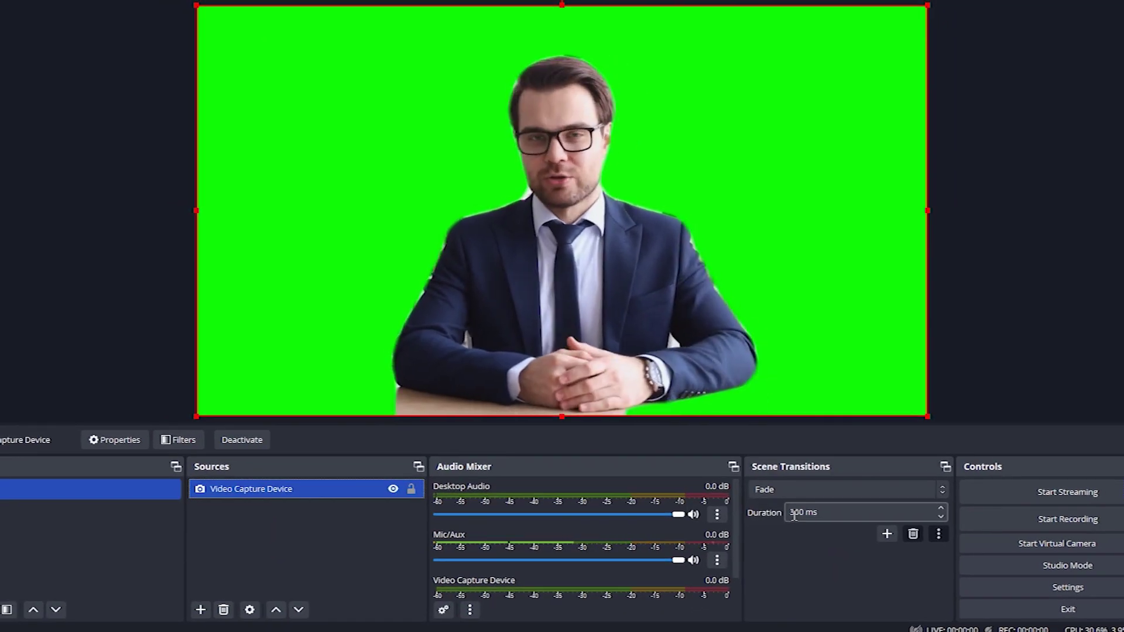
# Add an Image source showing the downloaded wall-and-clock photo.
pyautogui.click(199, 611)
pyautogui.click(234, 406)
pyautogui.click(592, 386)
pyautogui.click(747, 311)
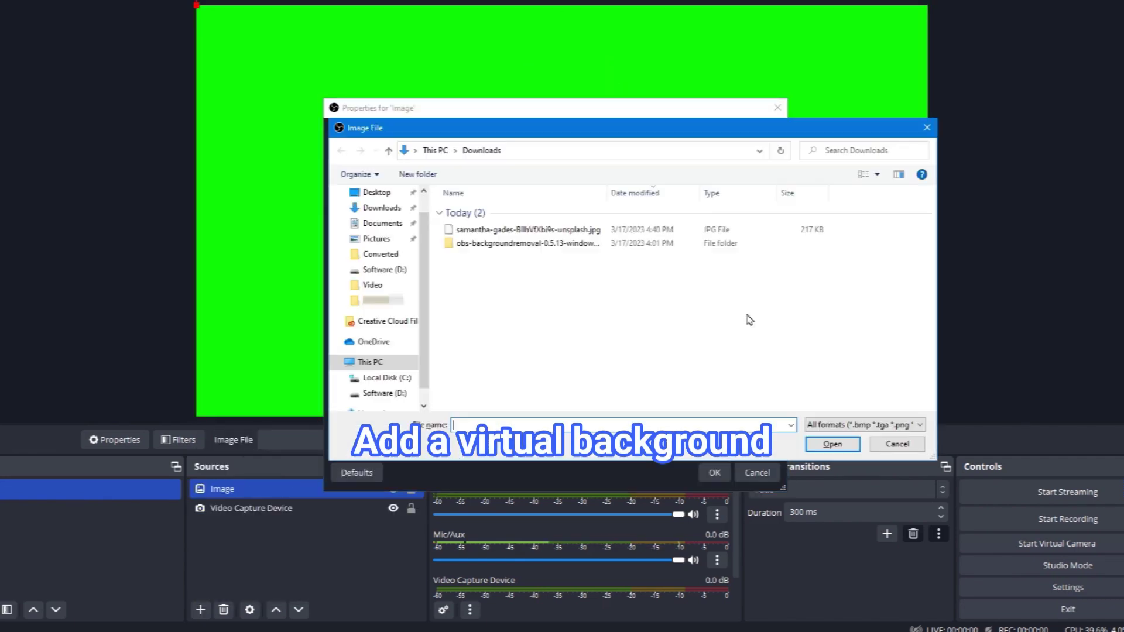
pyautogui.doubleClick(532, 231)
pyautogui.click(714, 472)
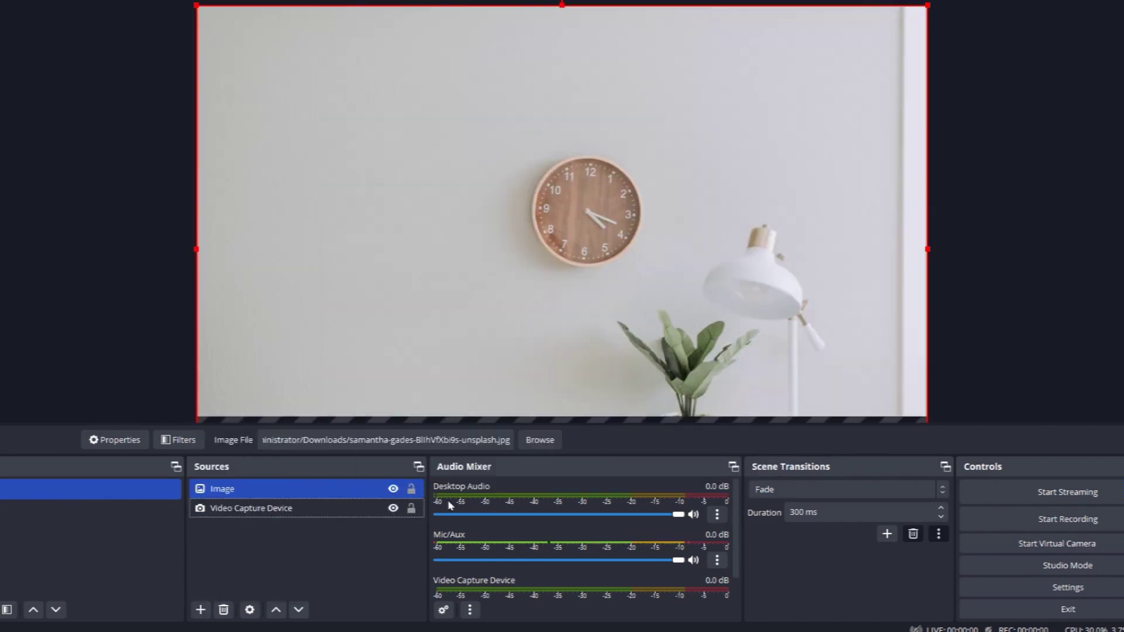
# Move the image source beneath the webcam and bring up the webcam's filters.
pyautogui.moveTo(352, 523); pyautogui.dragTo(351, 520)
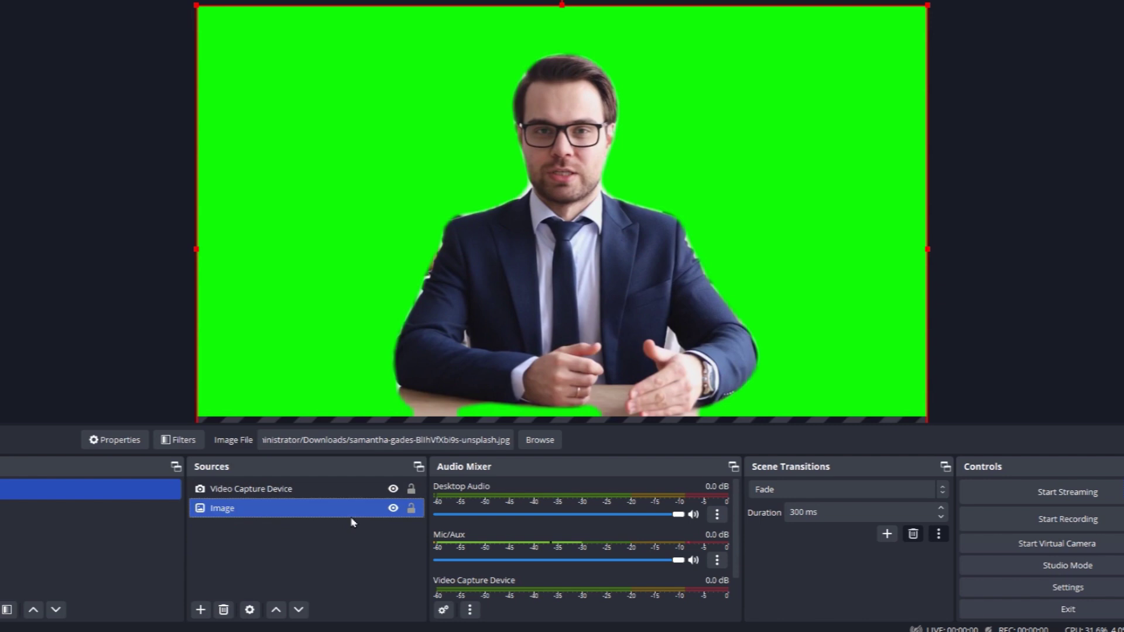
pyautogui.click(348, 489)
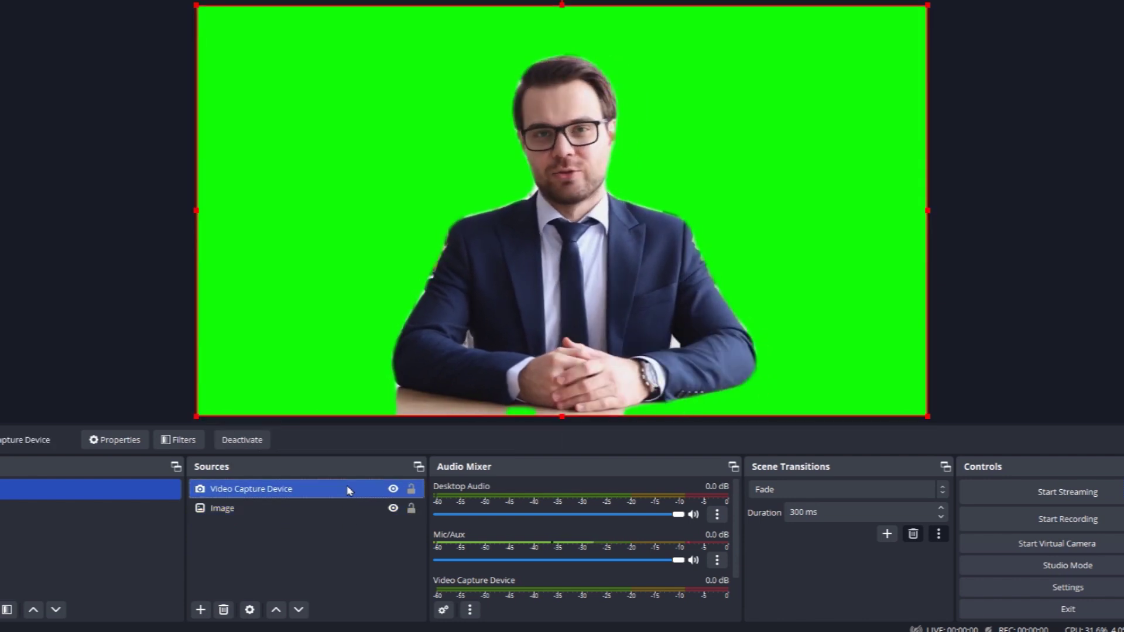
pyautogui.rightClick(349, 489)
pyautogui.click(372, 469)
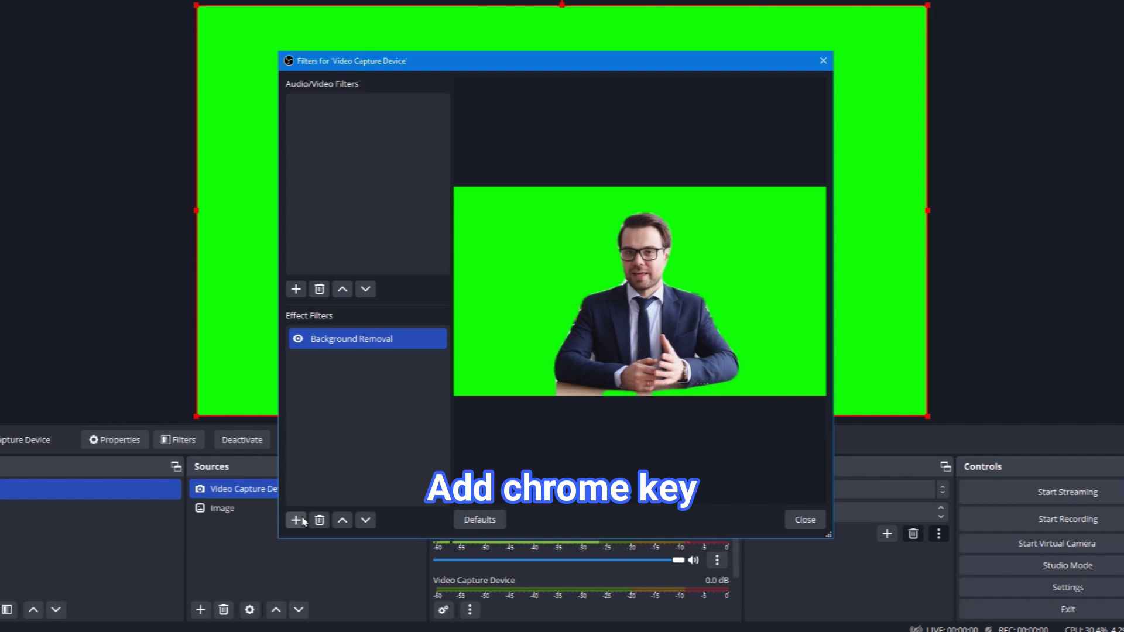
# Add a Chroma Key filter to the webcam so the green background disappears.
pyautogui.click(297, 520)
pyautogui.click(338, 315)
pyautogui.click(522, 316)
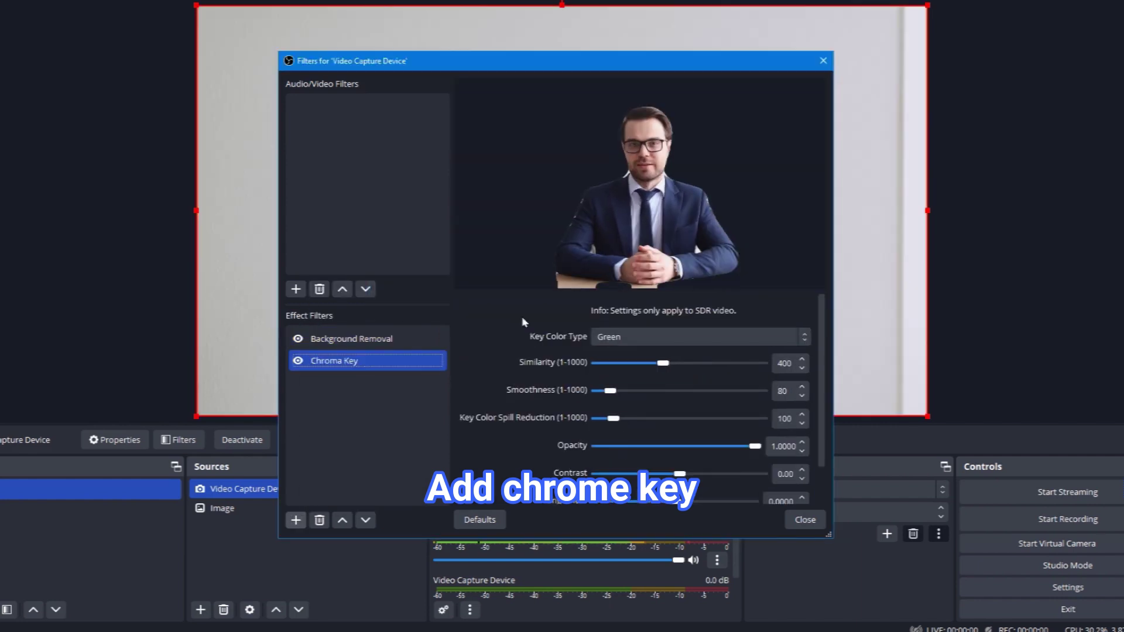
pyautogui.click(805, 520)
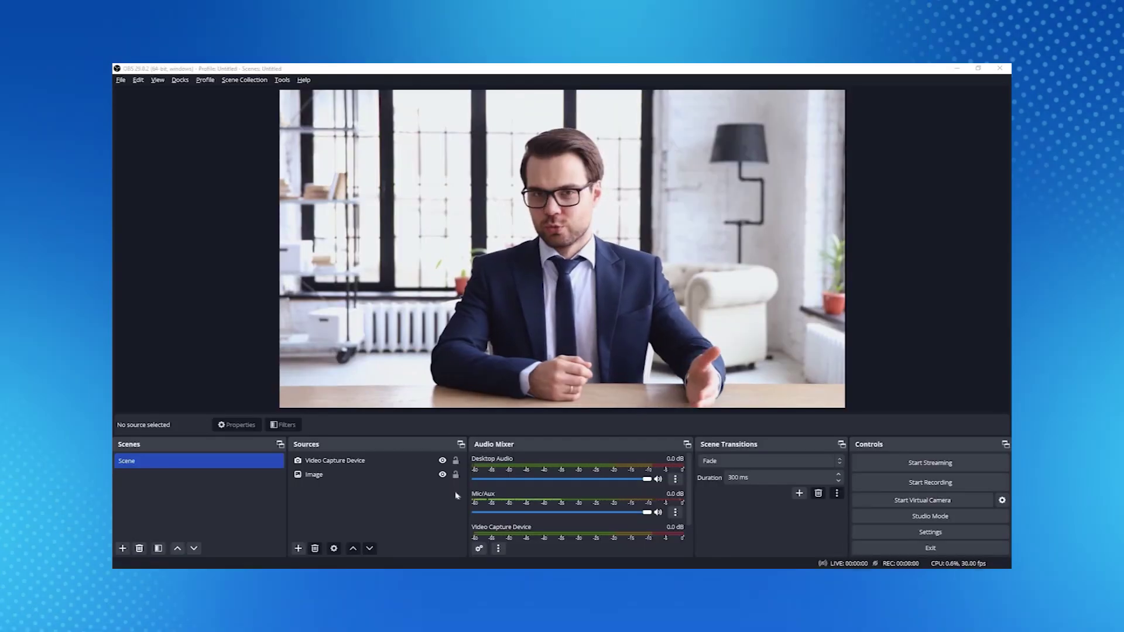
# Add a Background Removal filter to the webcam source with its default name.
pyautogui.rightClick(402, 460)
pyautogui.click(414, 447)
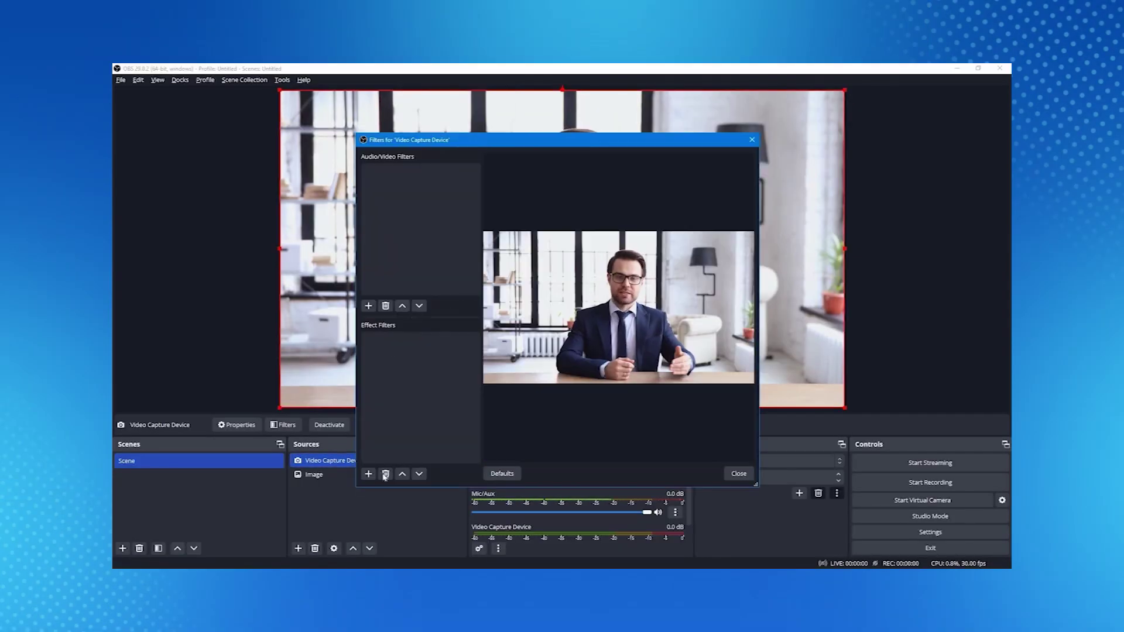
pyautogui.click(368, 474)
pyautogui.click(406, 310)
pyautogui.press('Return')
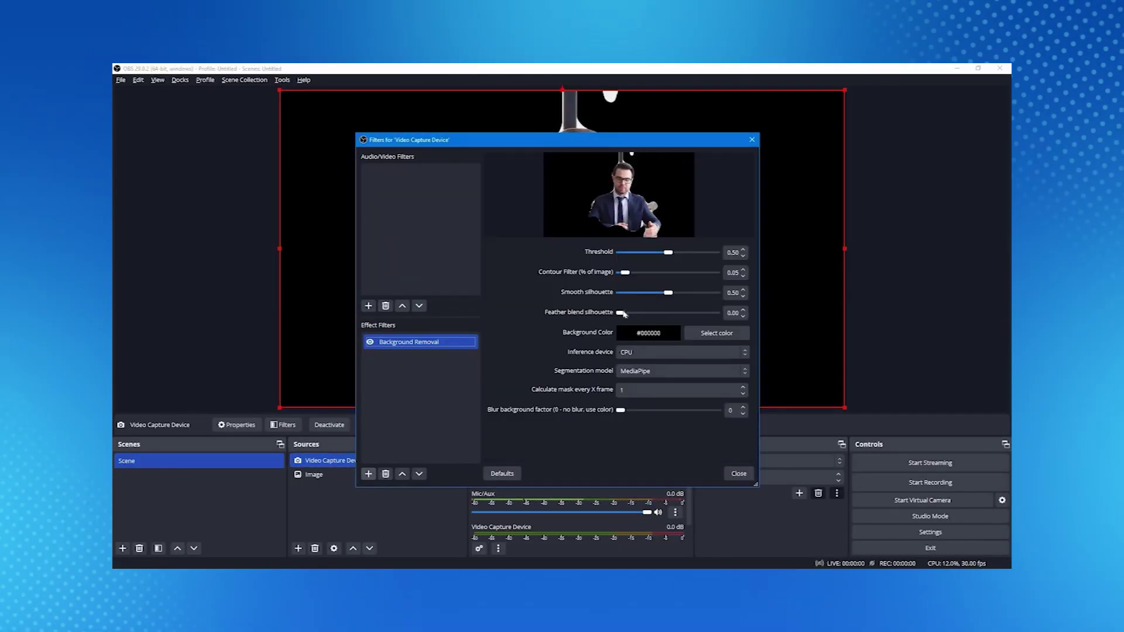
# Set feather blend silhouette to 0.20 and the removed-background colour to green #00ff00.
pyautogui.moveTo(635, 313); pyautogui.dragTo(640, 313)
pyautogui.click(717, 332)
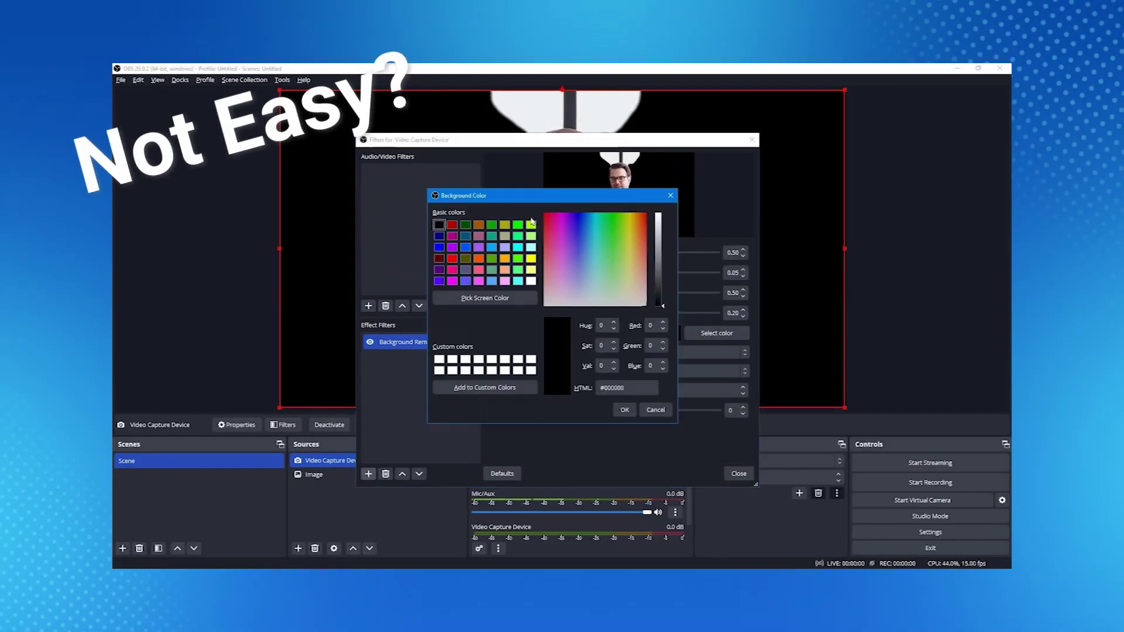
pyautogui.click(625, 411)
pyautogui.click(641, 371)
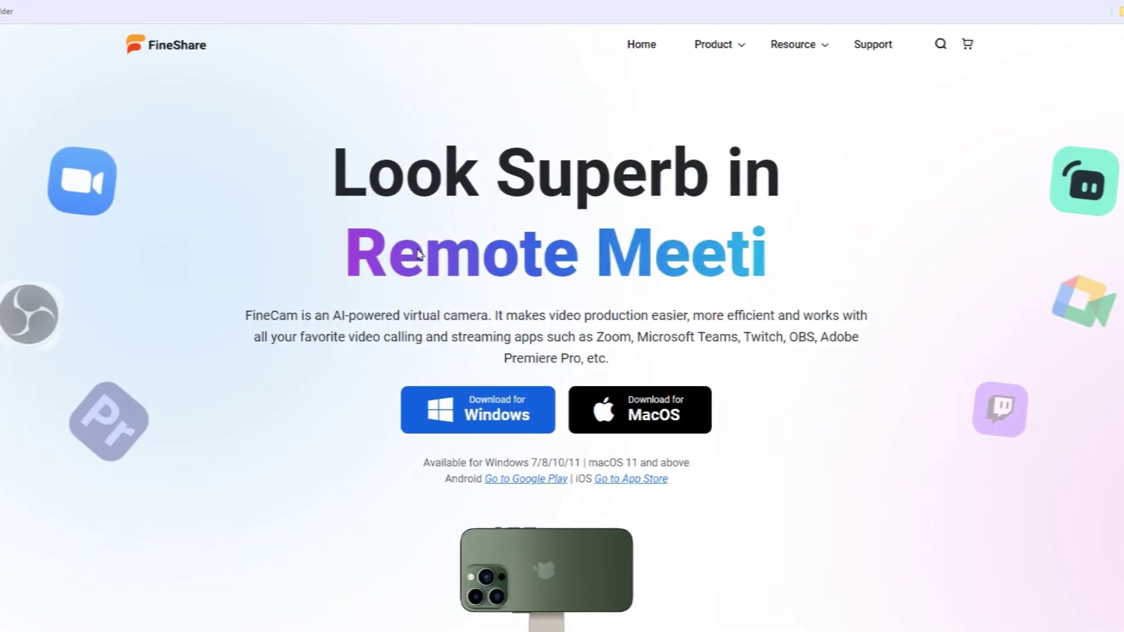
# Download and install FineCam from fineshare.com, then launch it through Windows search.
pyautogui.click(488, 398)
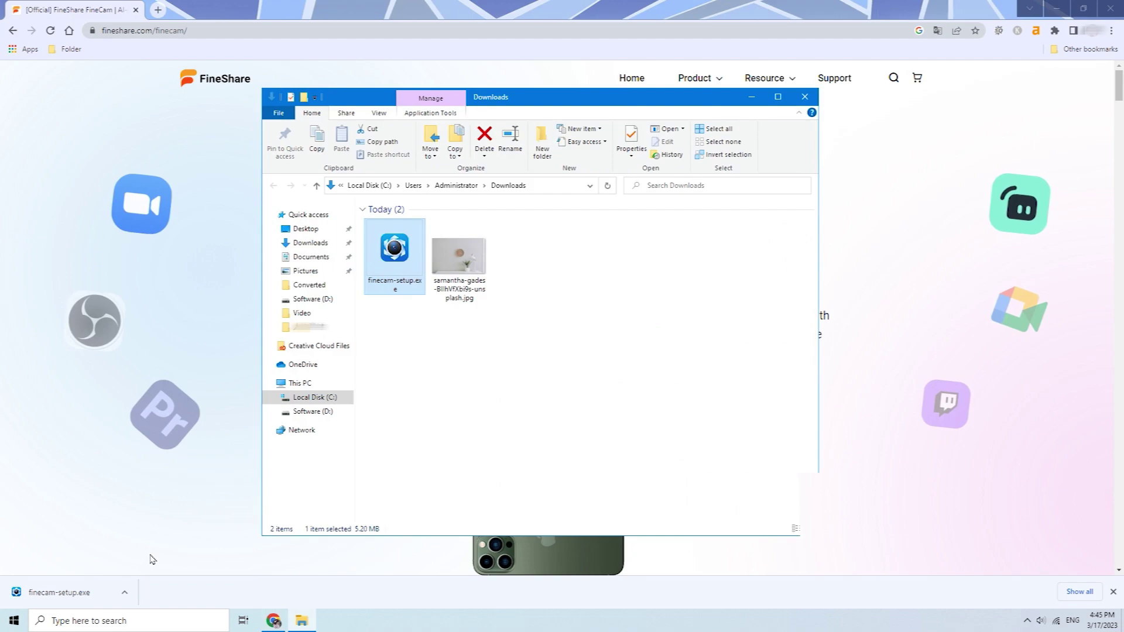
pyautogui.doubleClick(391, 263)
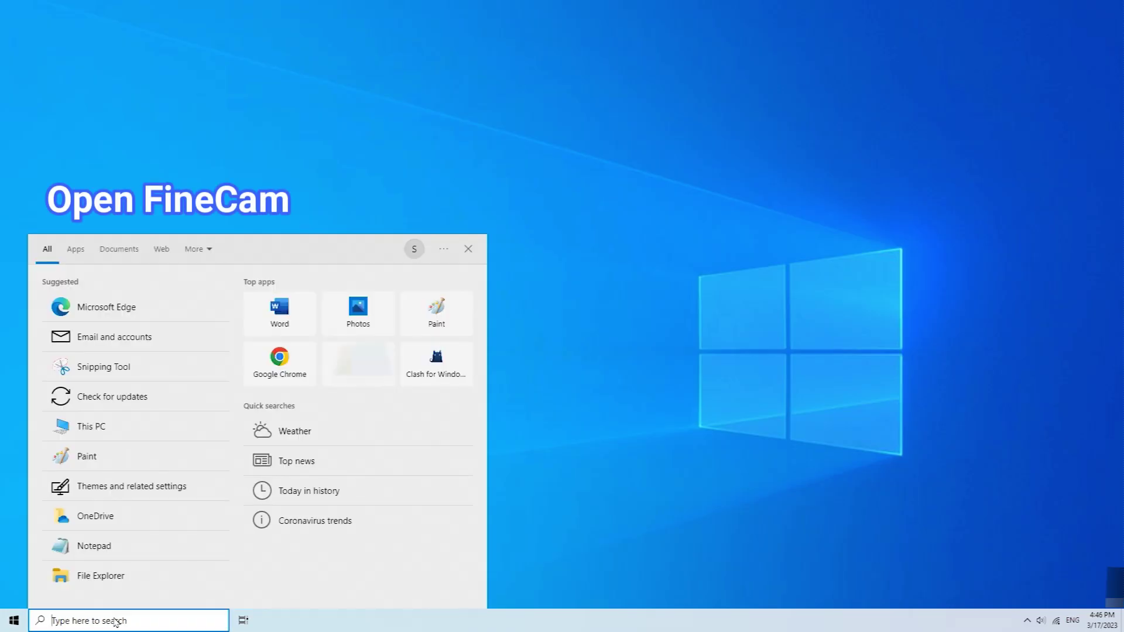
pyautogui.write('FineCam')
pyautogui.press('Return')
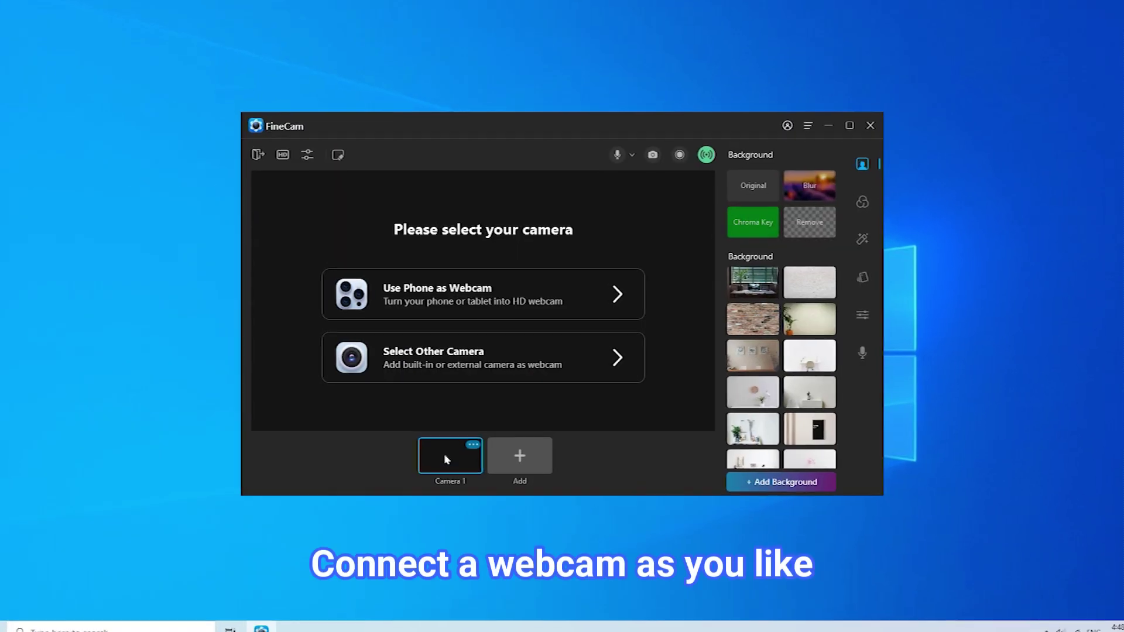
# Connect a webcam in FineCam and try the Remove, Original and stronger Blur background modes.
pyautogui.click(492, 365)
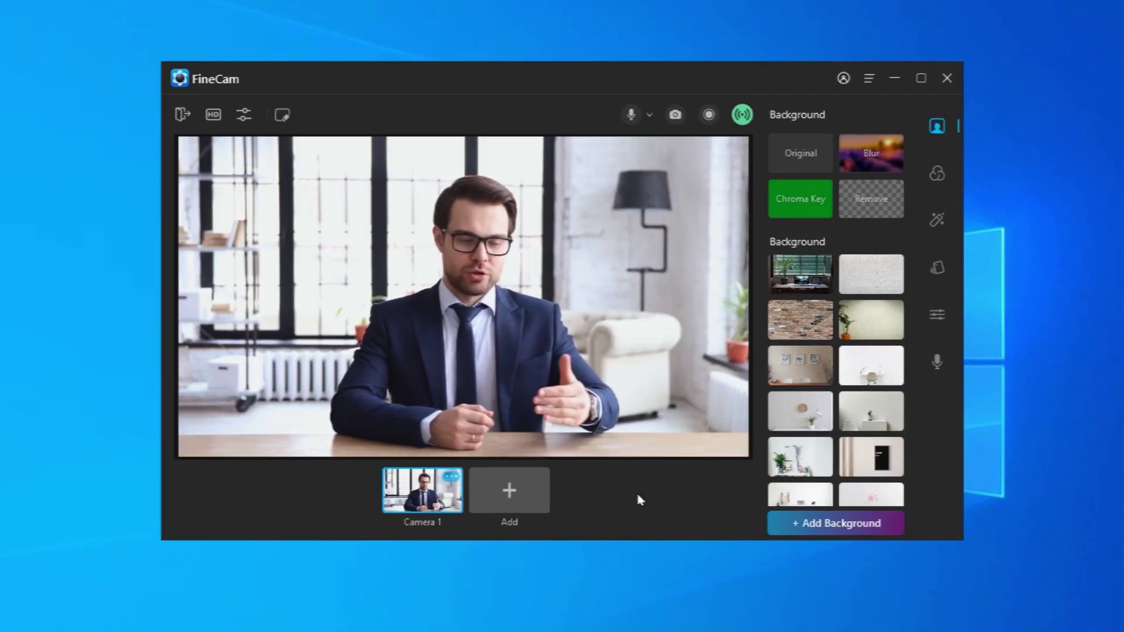
pyautogui.click(872, 209)
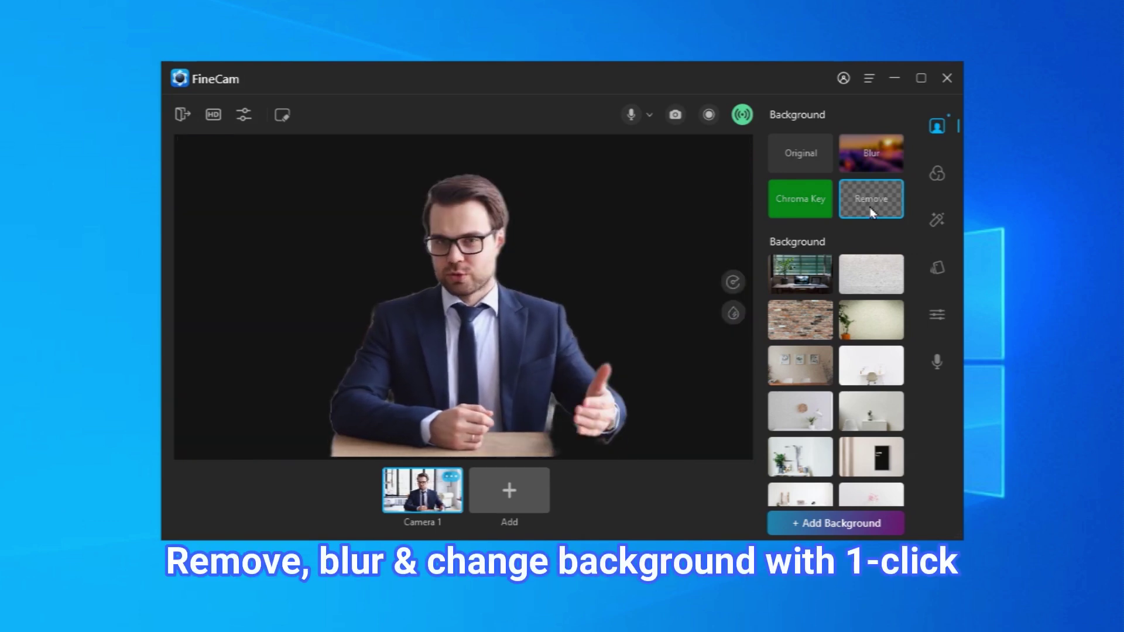
pyautogui.click(819, 165)
pyautogui.click(865, 164)
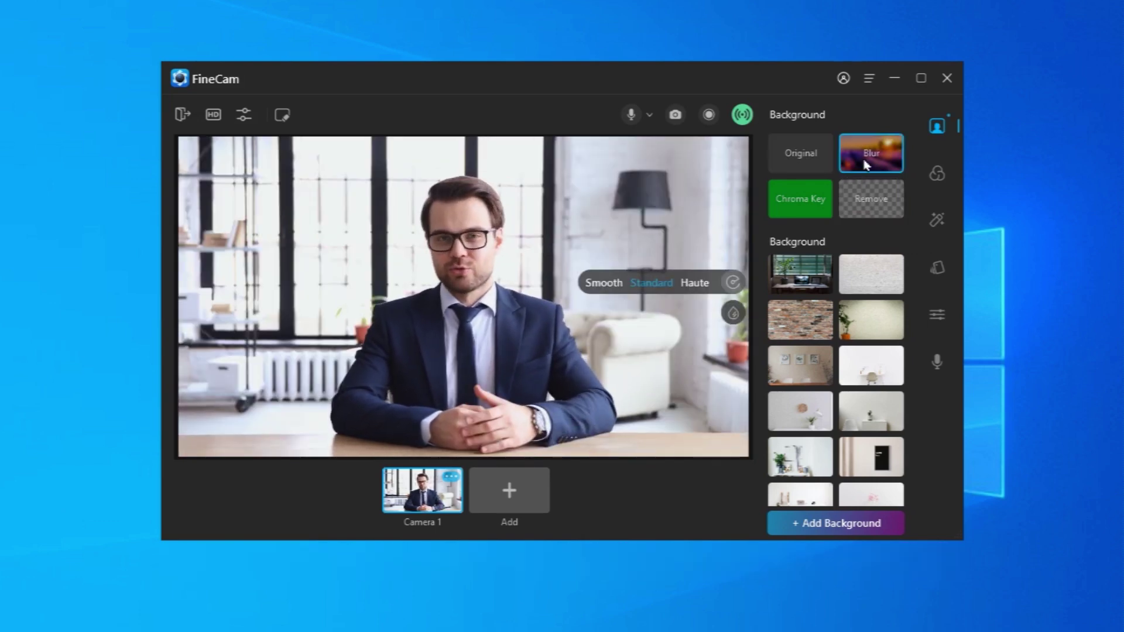
pyautogui.click(734, 313)
pyautogui.moveTo(624, 322); pyautogui.dragTo(693, 322)
# Remove the background, replace it with a library bookshelf image, and turn on the virtual camera.
pyautogui.click(871, 198)
pyautogui.scroll(-1, 848, 351)
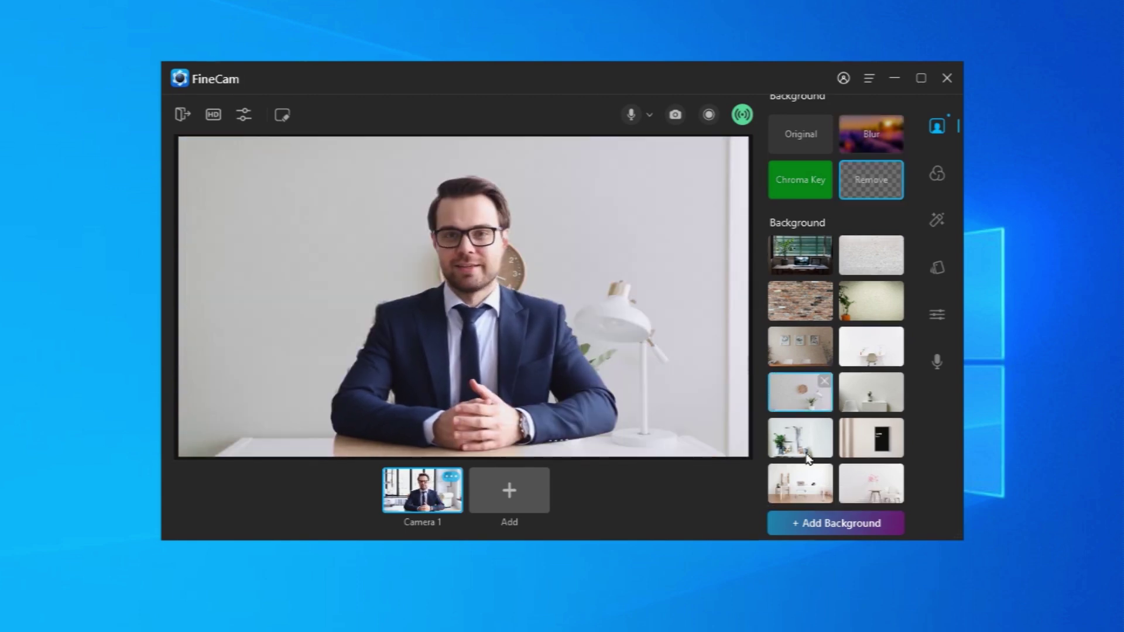
pyautogui.click(836, 522)
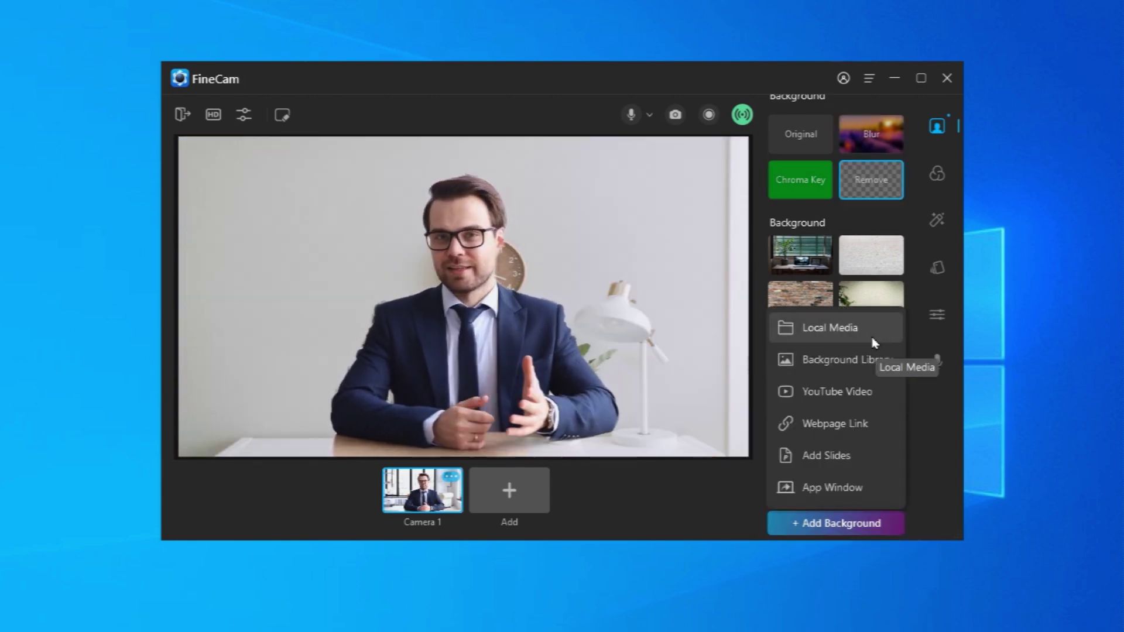
pyautogui.click(865, 368)
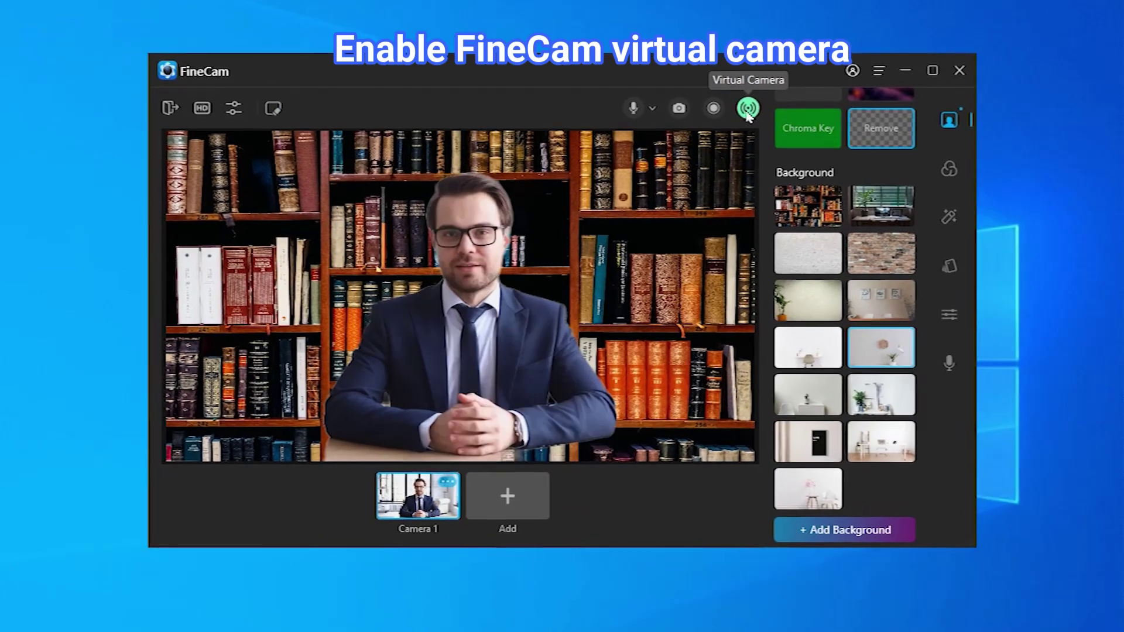
pyautogui.click(742, 115)
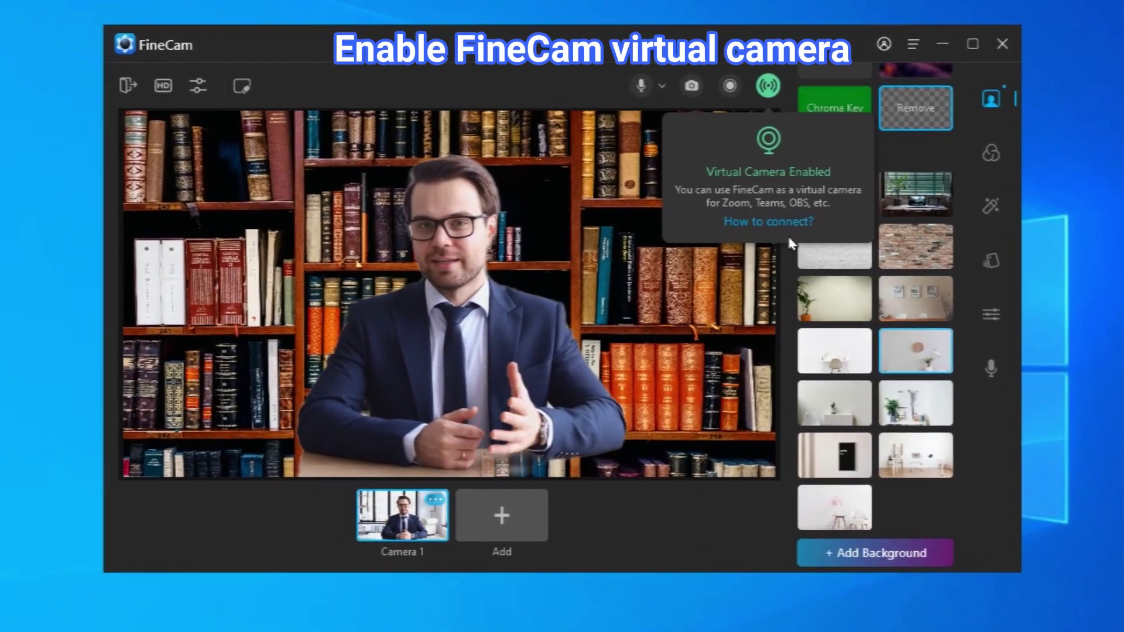
pyautogui.click(186, 620)
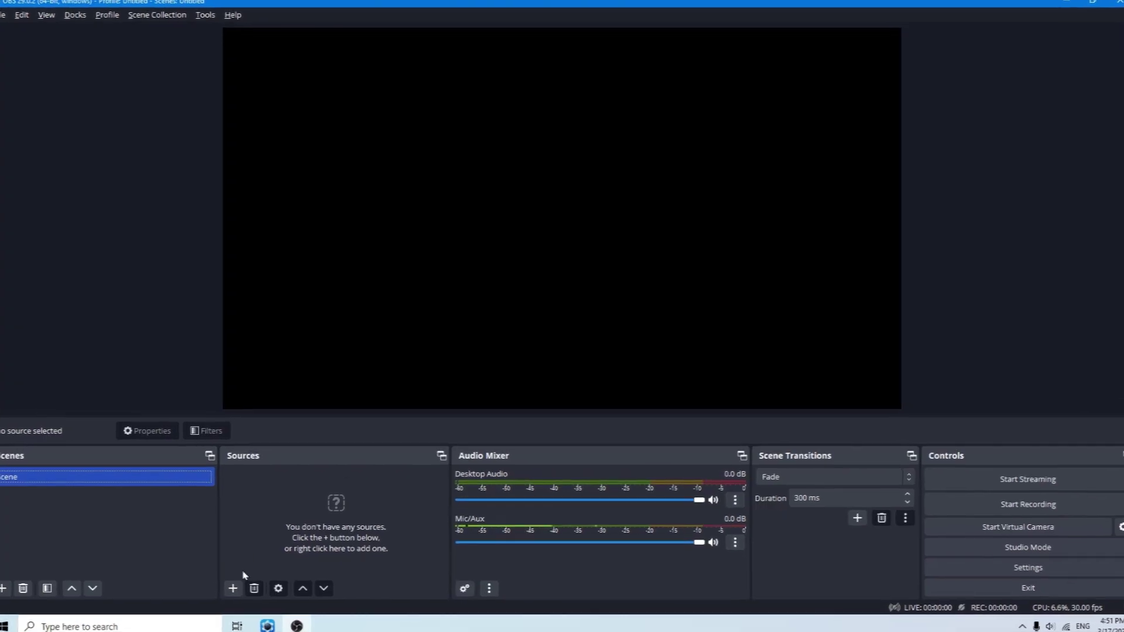
# Add a Video Capture Device source using the FineShare FineCam camera as its device.
pyautogui.click(236, 582)
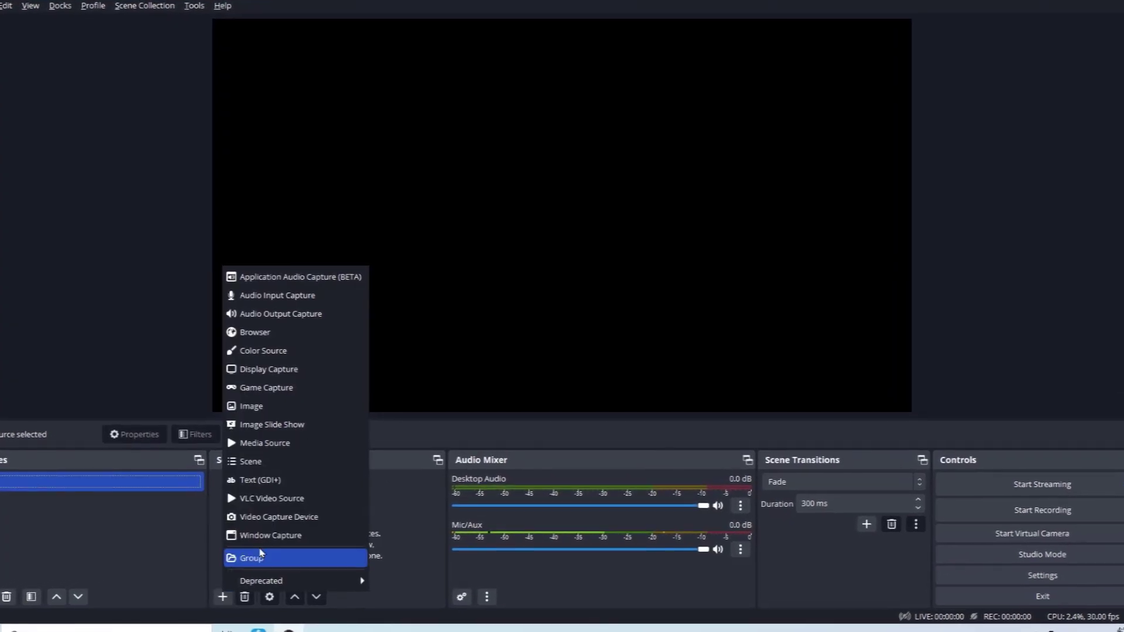
pyautogui.click(278, 517)
pyautogui.click(593, 381)
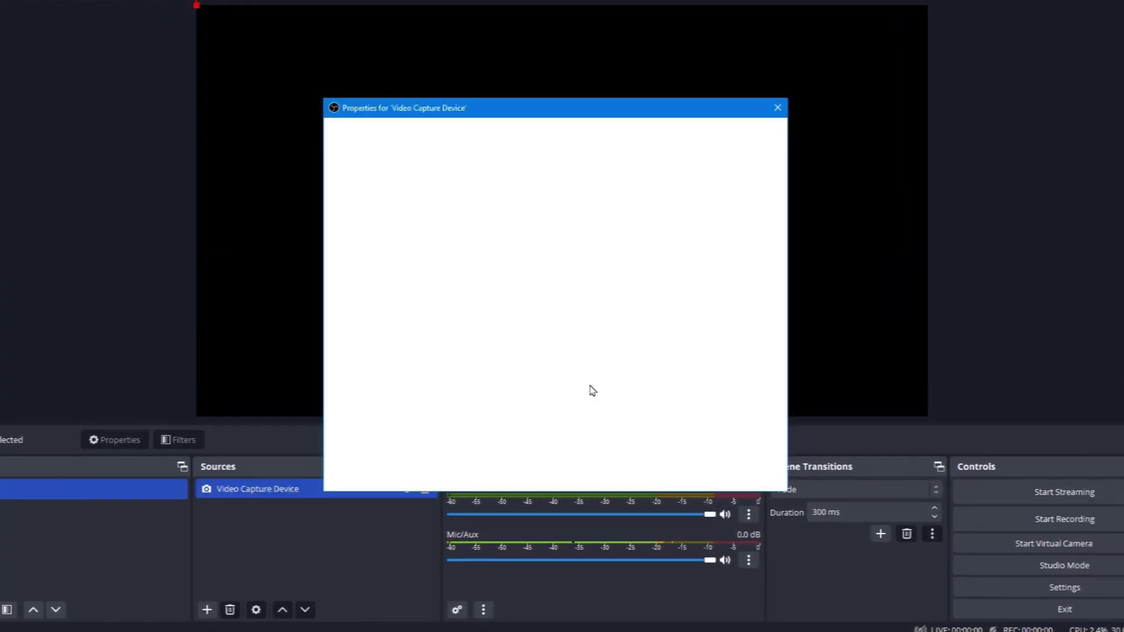
pyautogui.click(566, 310)
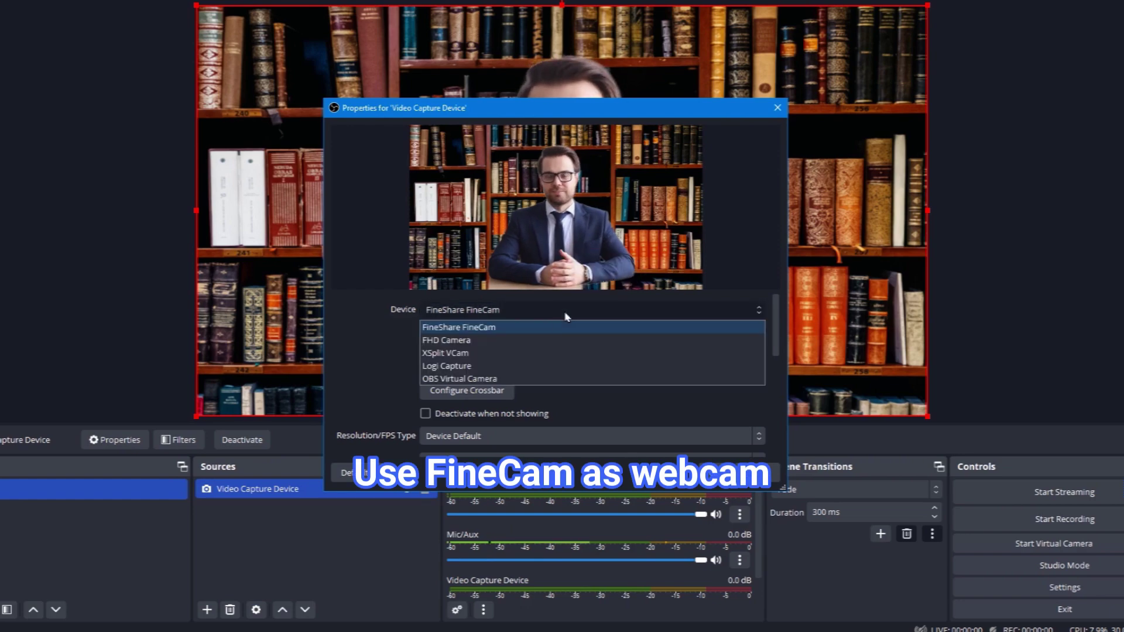
pyautogui.click(546, 331)
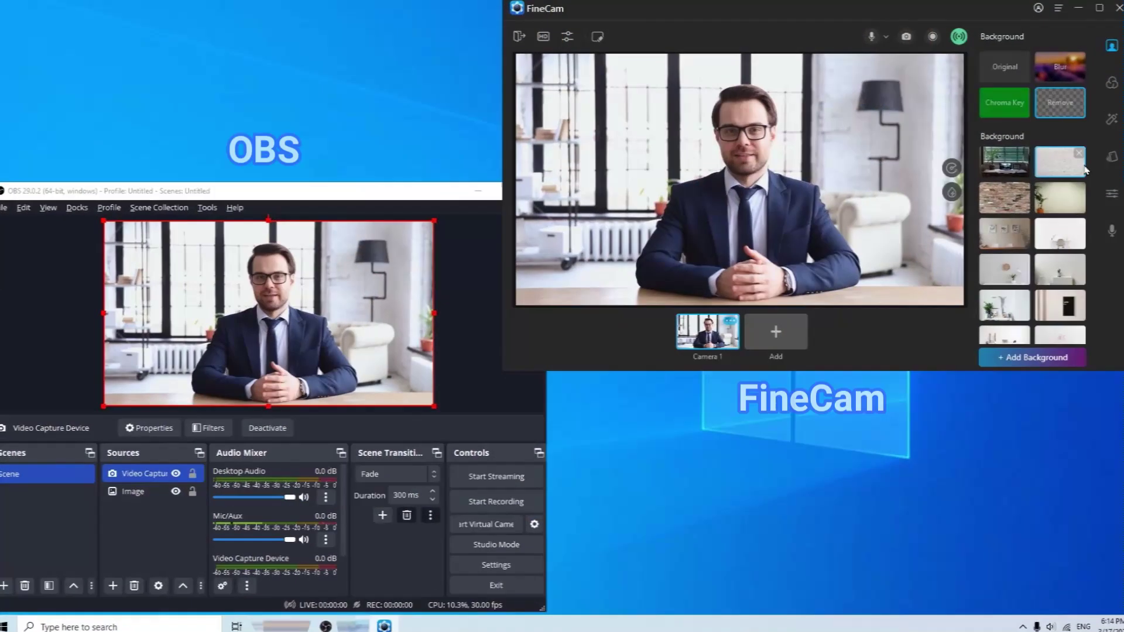
# Select the white brick wall background in FineCam's Background list.
pyautogui.click(1064, 169)
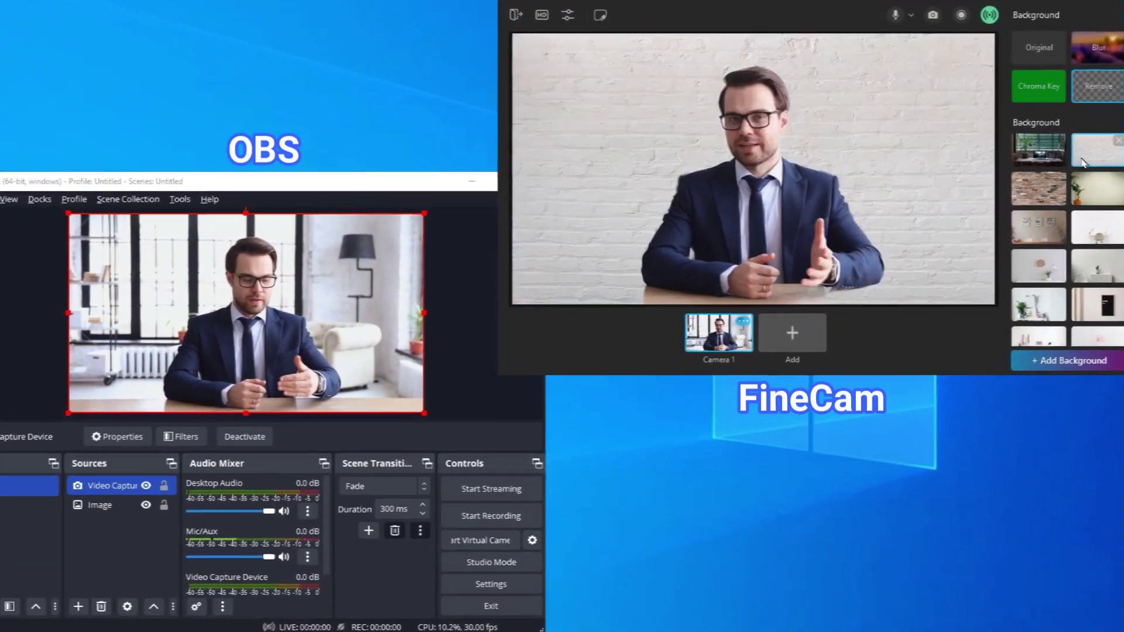